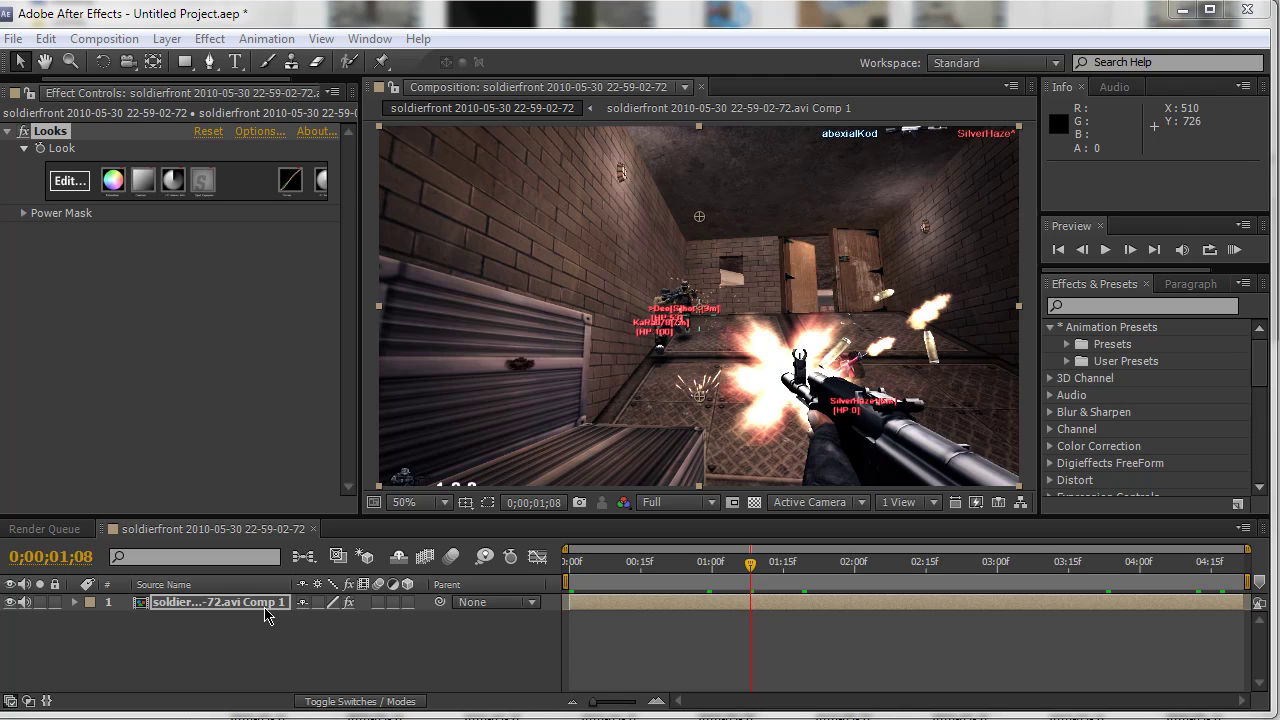
Commit the new name of the game footage layer in the timeline.
{"action": "key", "text": "Return"}
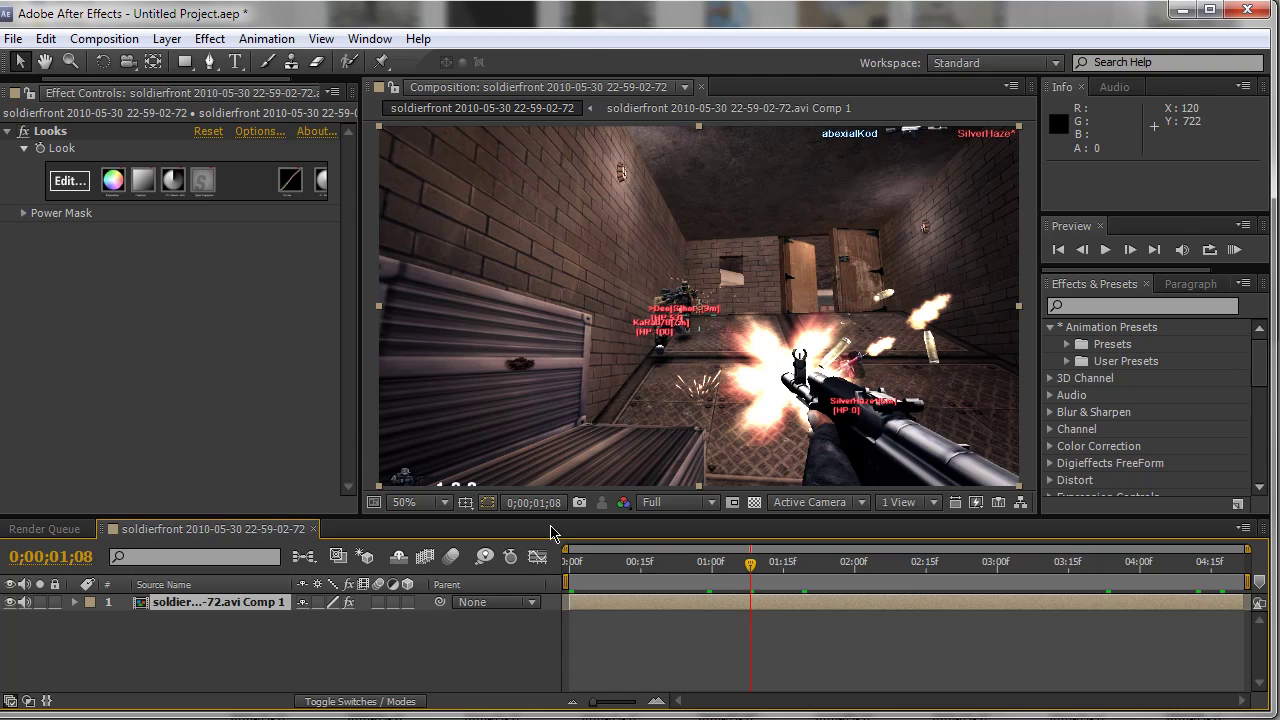
Keyframe the Looks effect's Look property at 0;00;01;14 and 0;00;01;20, then park at 0;00;01;17.
{"action": "mouse_move", "coordinate": [758, 564]}
{"action": "left_mouse_down"}
{"action": "mouse_move", "coordinate": [805, 578]}
{"action": "mouse_move", "coordinate": [792, 566]}
{"action": "left_mouse_up"}
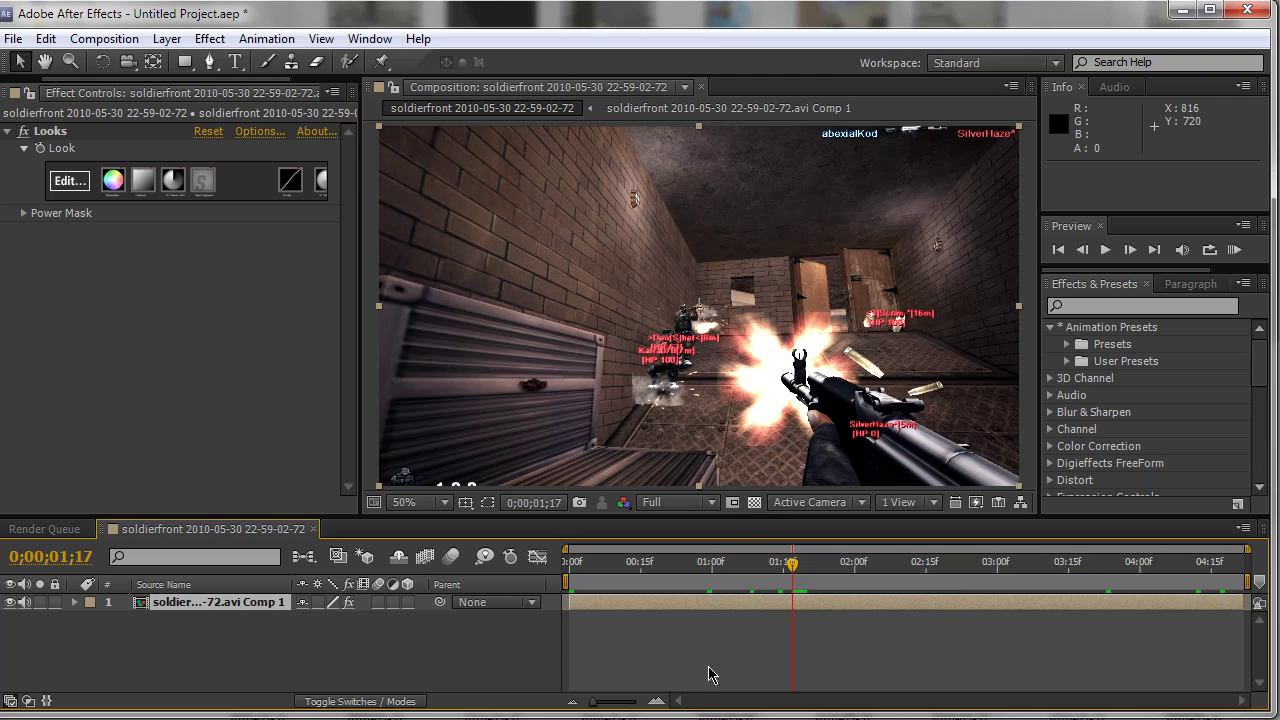
{"action": "left_click", "coordinate": [45, 155]}
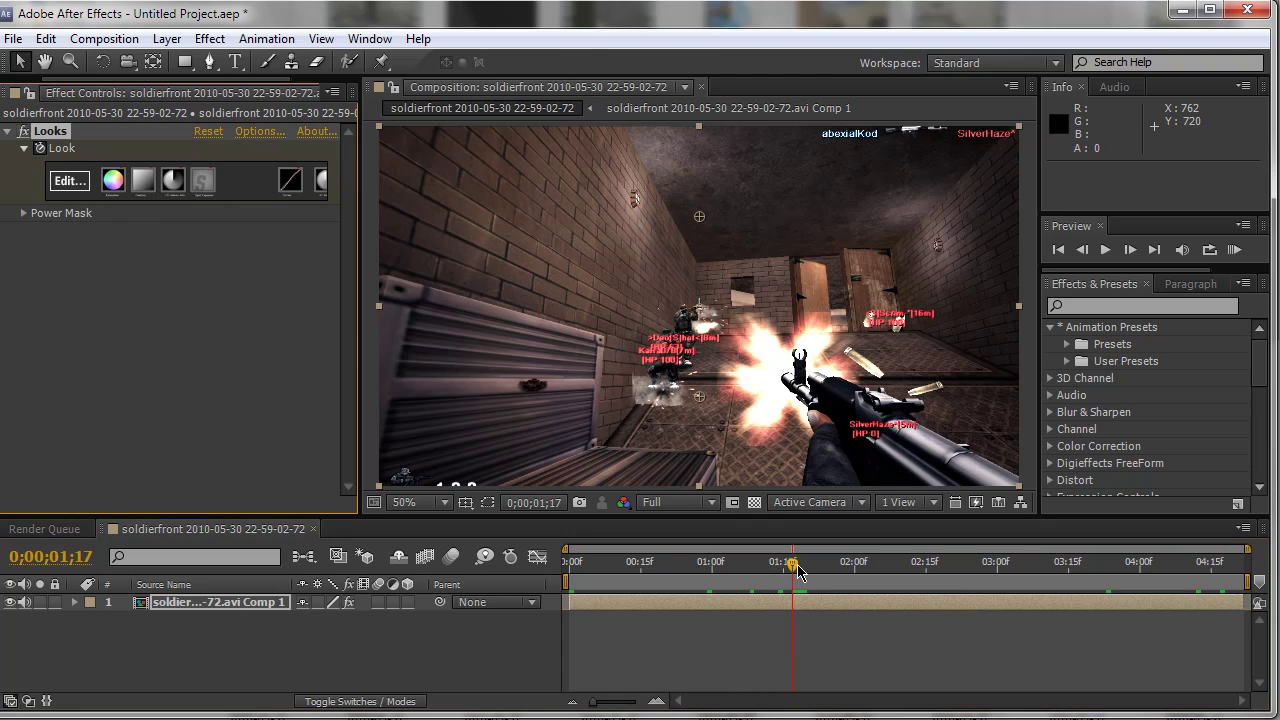
{"action": "left_click_drag", "start_coordinate": [790, 568], "coordinate": [779, 566]}
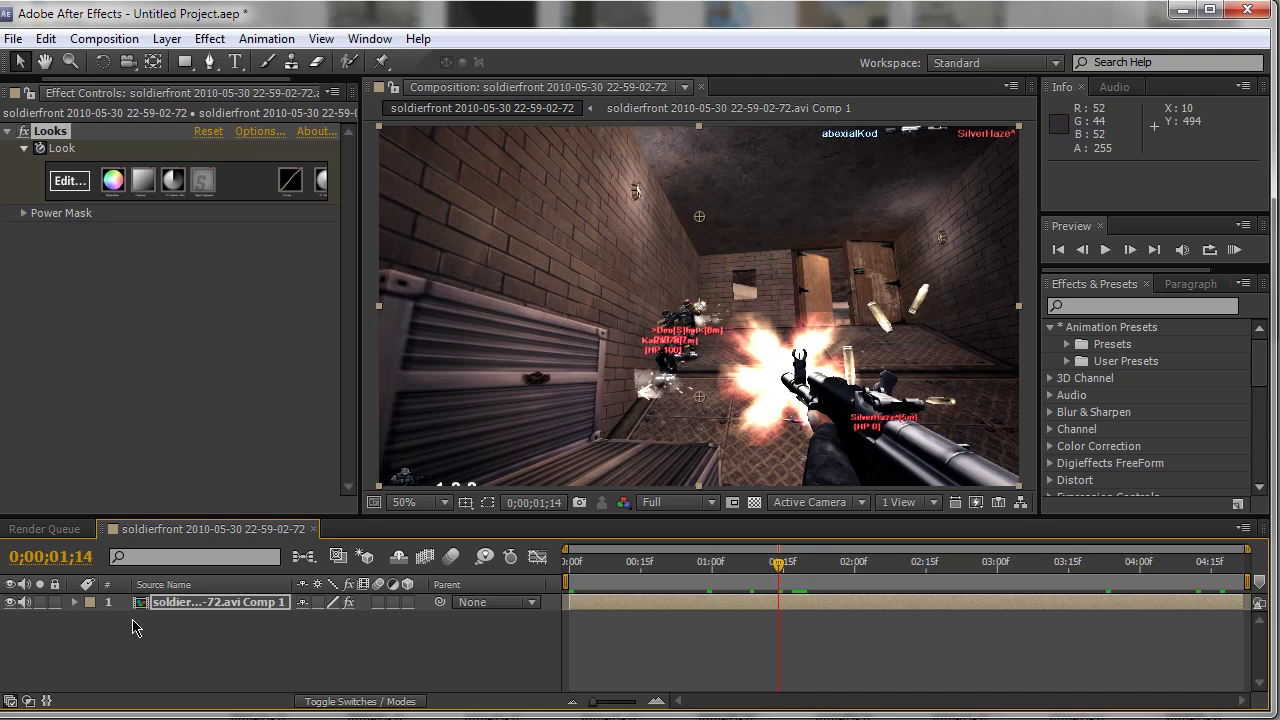
{"action": "key", "text": "e"}
{"action": "scroll", "coordinate": [31, 640], "scroll_direction": "down", "scroll_amount": 1}
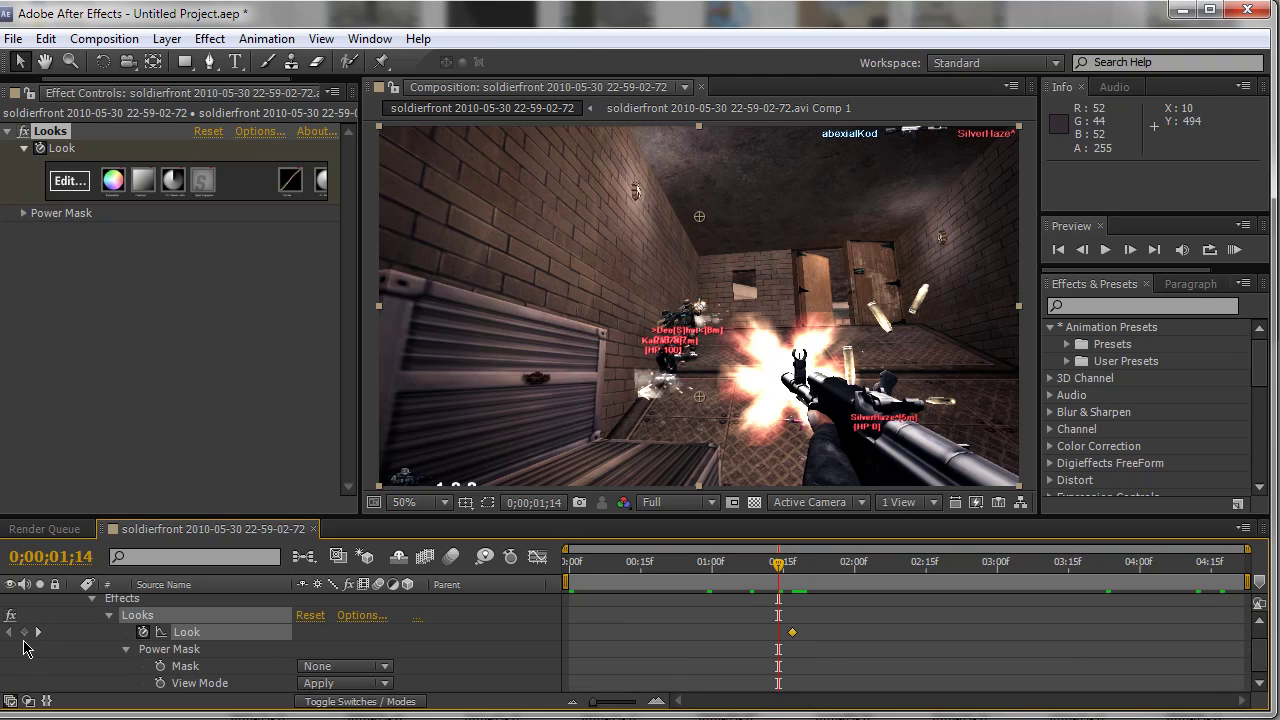
{"action": "left_click", "coordinate": [24, 632]}
{"action": "left_click_drag", "start_coordinate": [781, 568], "coordinate": [808, 568]}
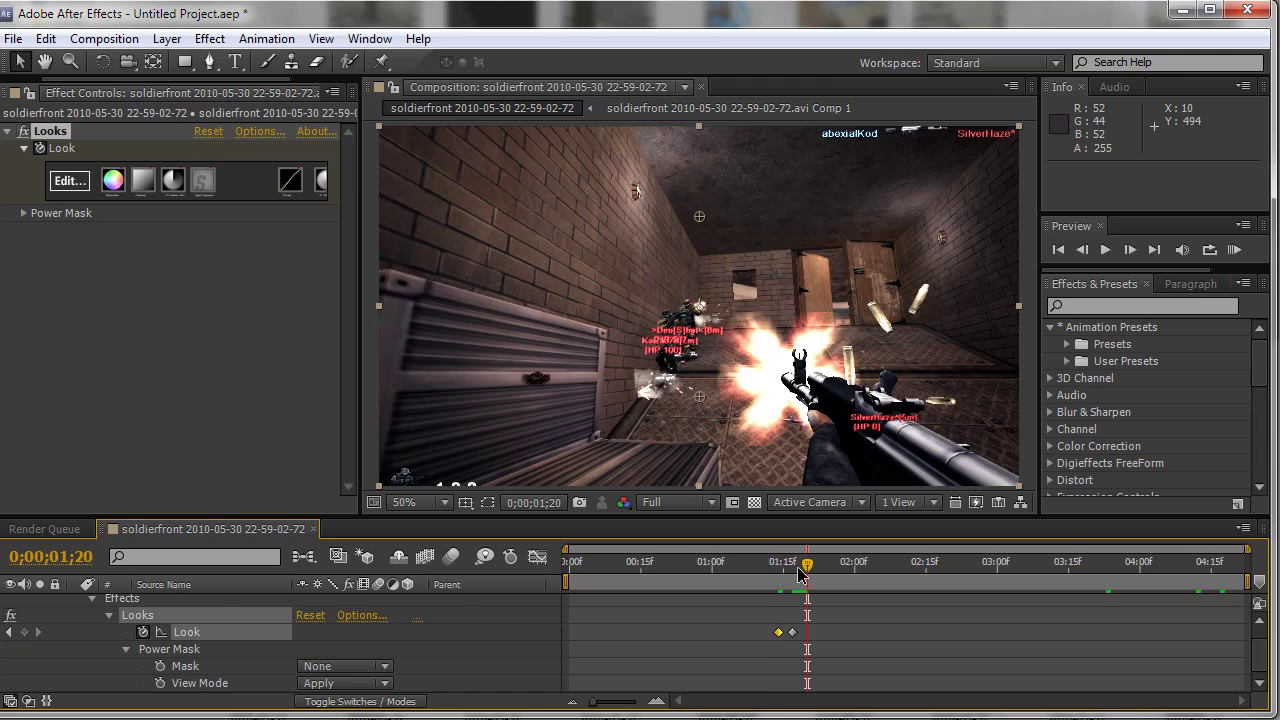
{"action": "left_click", "coordinate": [25, 633]}
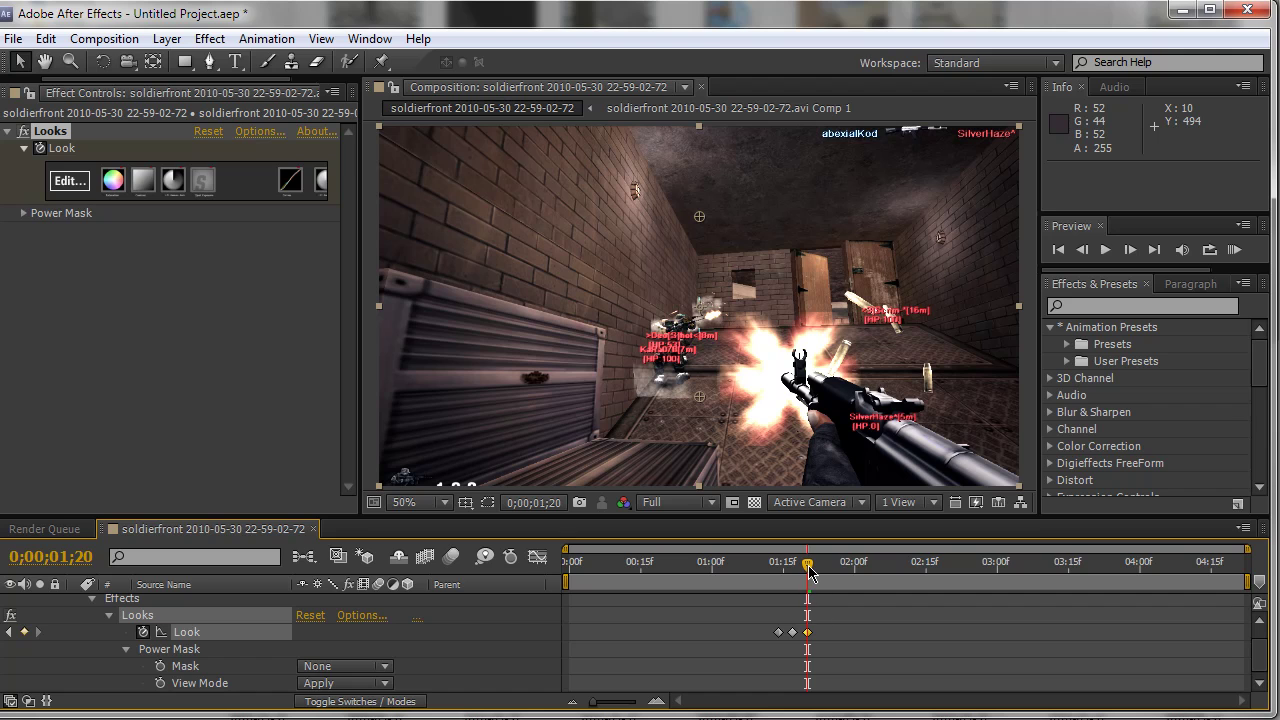
{"action": "left_click_drag", "start_coordinate": [808, 566], "coordinate": [792, 566]}
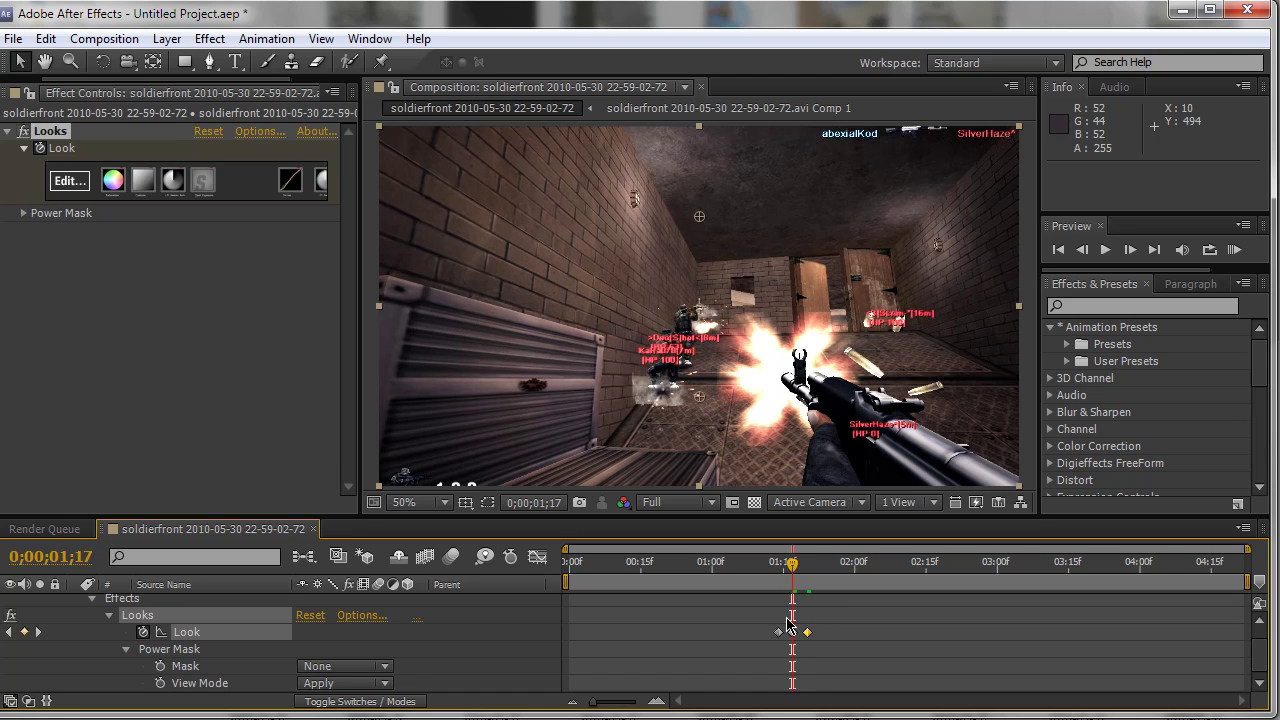
Add a Spot Exposure adjustment to the 1;17 look and raise it to +1.60 stops.
{"action": "left_click", "coordinate": [60, 183]}
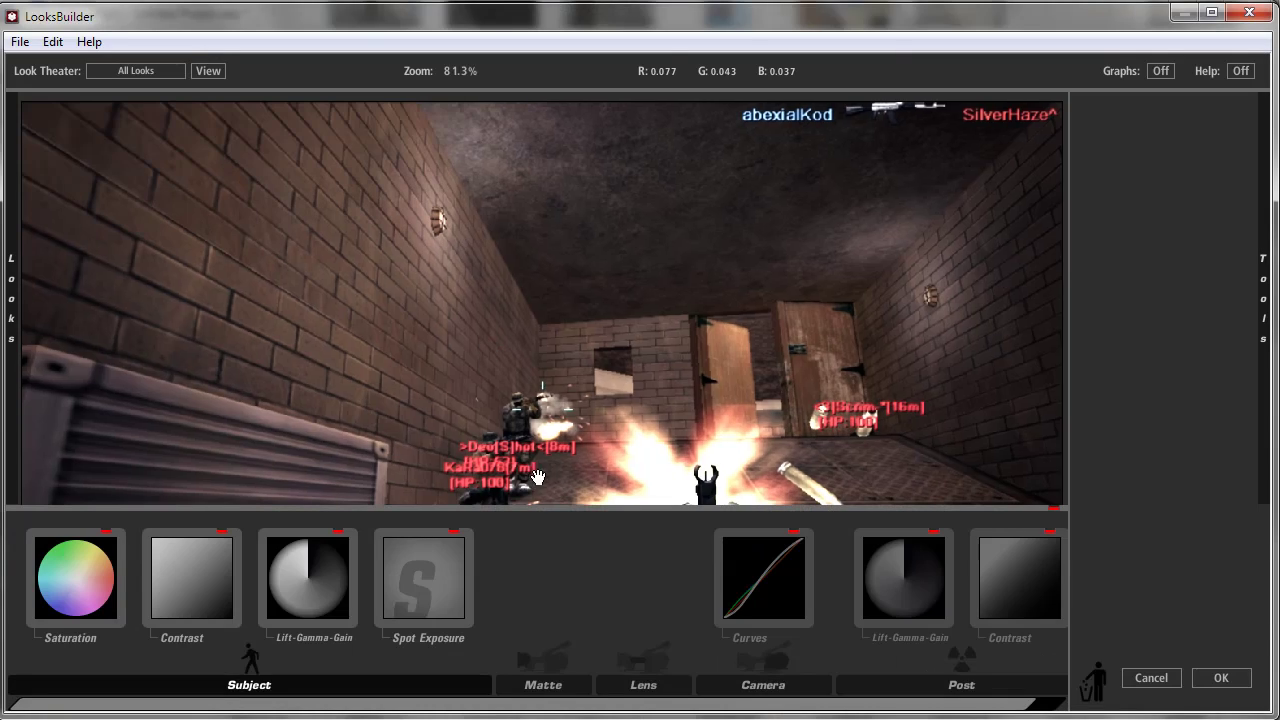
{"action": "left_click", "coordinate": [443, 590]}
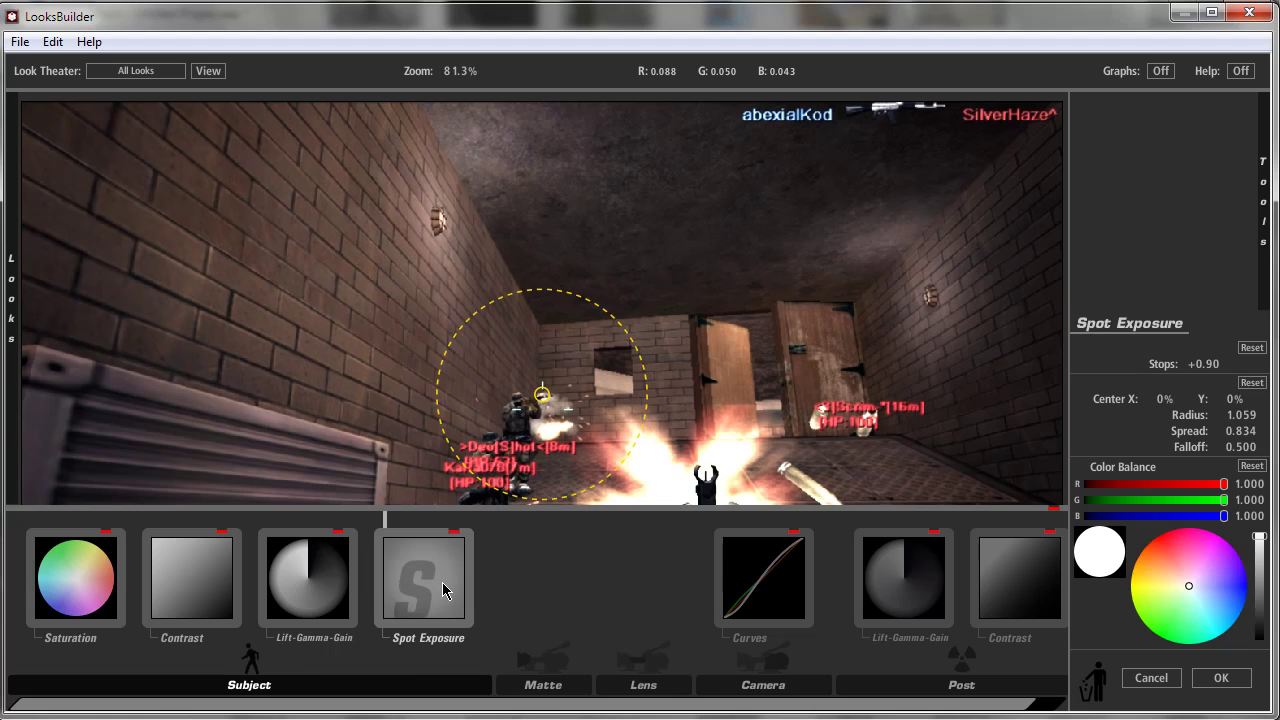
{"action": "scroll", "coordinate": [655, 437], "scroll_direction": "down", "scroll_amount": 2}
{"action": "scroll", "coordinate": [655, 437], "scroll_direction": "up", "scroll_amount": 1}
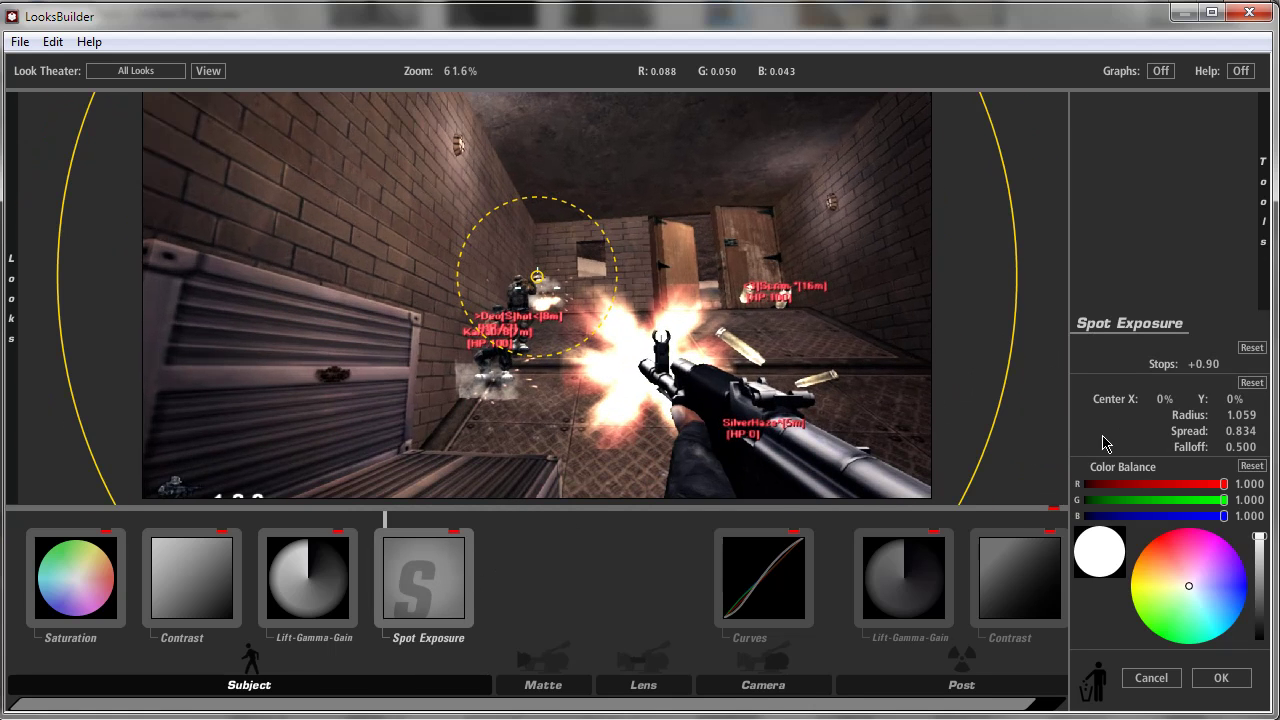
{"action": "left_click_drag", "start_coordinate": [1203, 366], "coordinate": [1184, 375]}
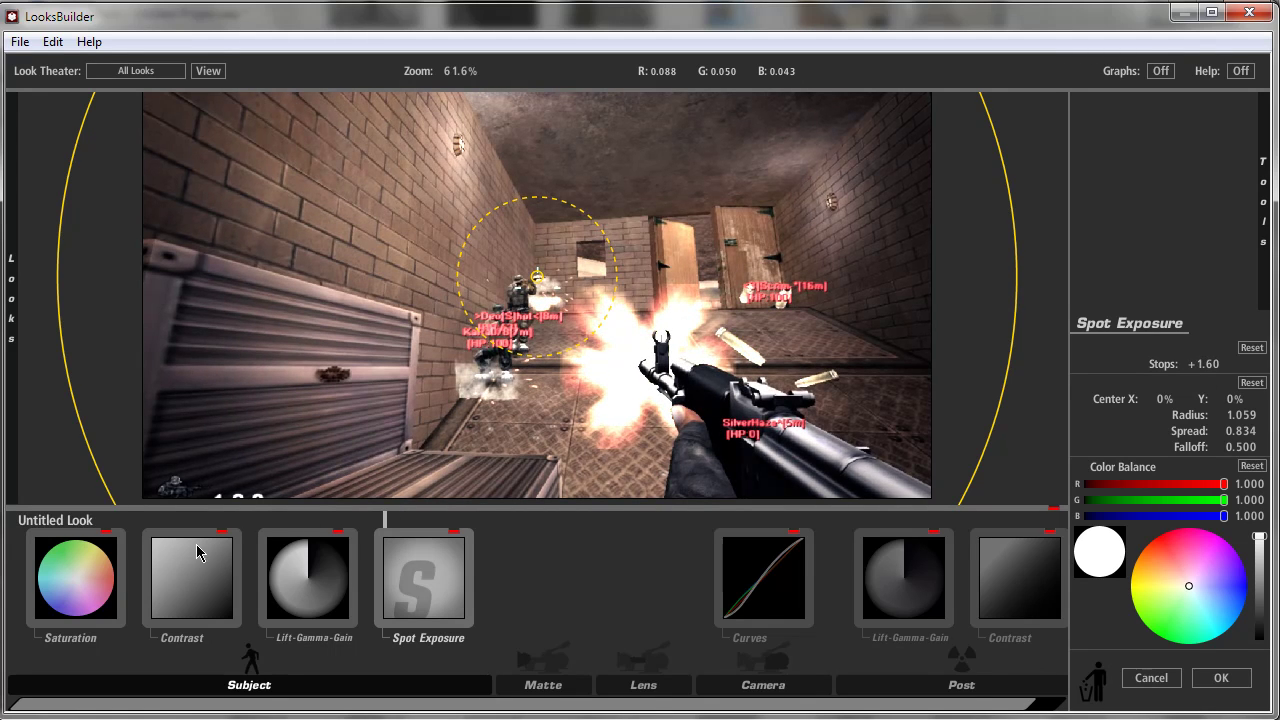
Tint Post Lift-Gamma-Gain lift toward yellow and gamma toward purple, and adjust the contrast pivot.
{"action": "left_click", "coordinate": [906, 621]}
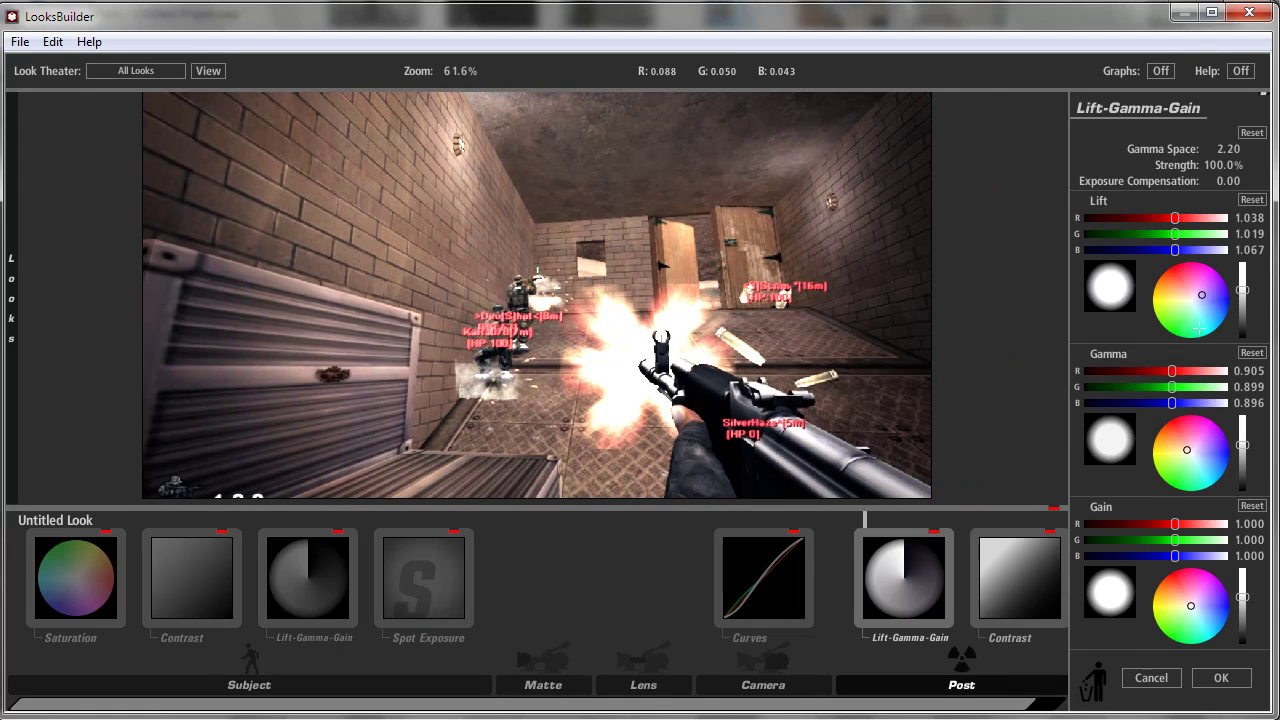
{"action": "left_click_drag", "start_coordinate": [1201, 295], "coordinate": [1167, 298]}
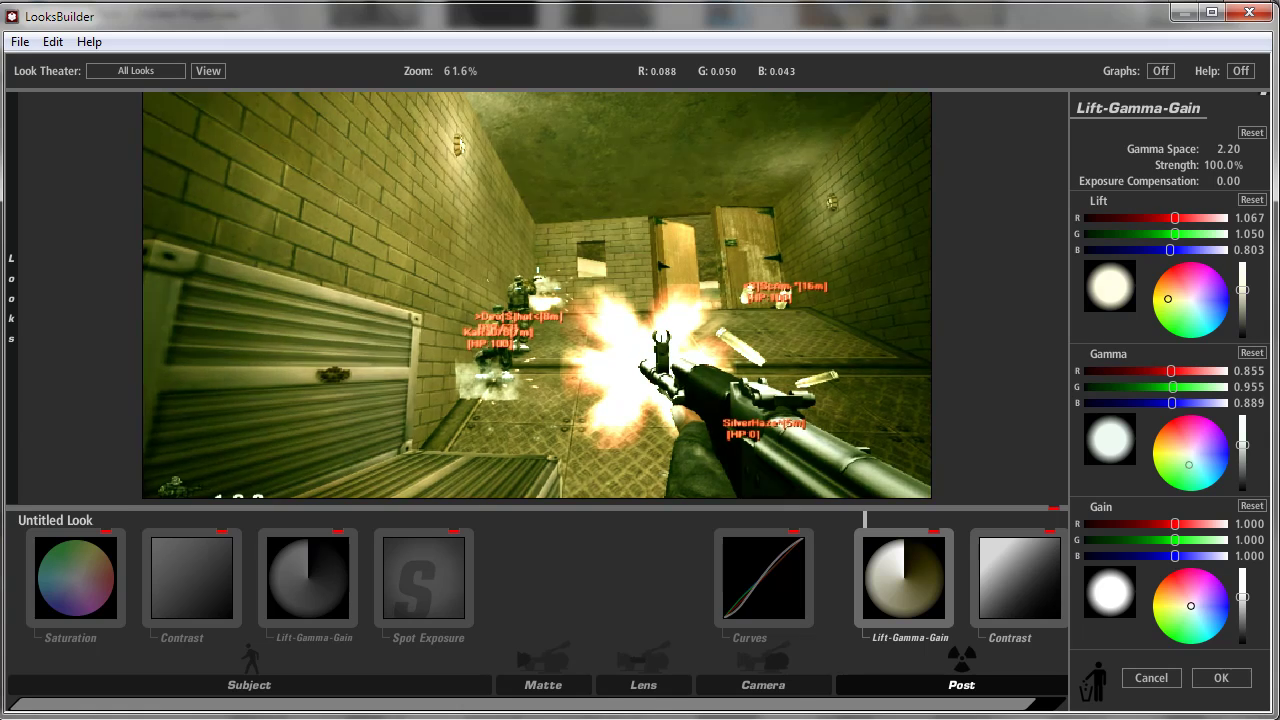
{"action": "left_click_drag", "start_coordinate": [1188, 465], "coordinate": [1213, 451]}
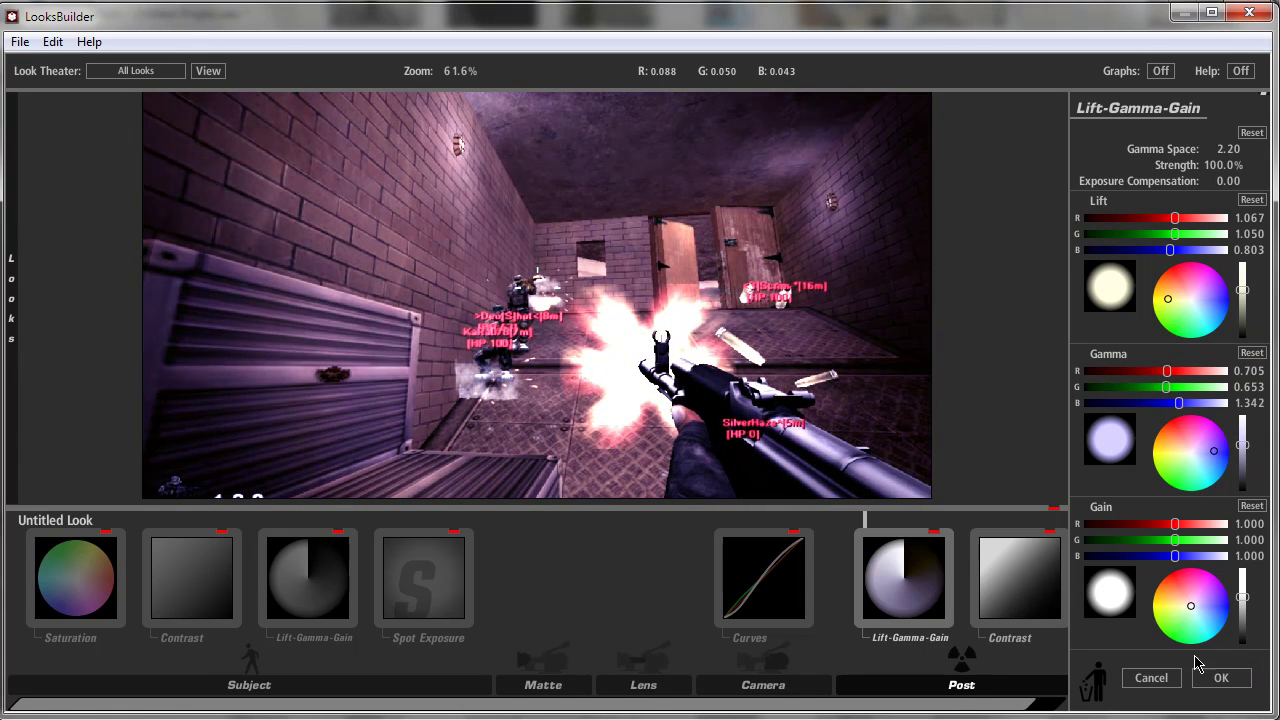
{"action": "left_click", "coordinate": [1005, 592]}
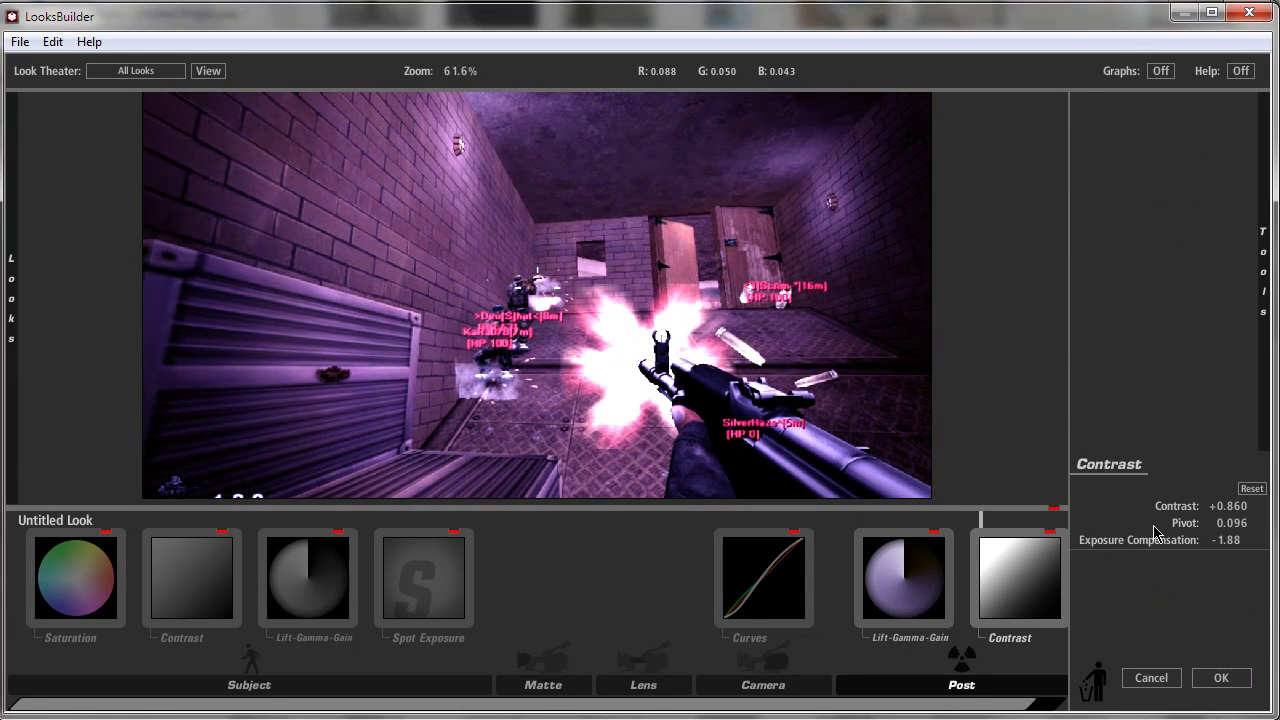
{"action": "mouse_move", "coordinate": [1163, 523]}
{"action": "left_mouse_down"}
{"action": "mouse_move", "coordinate": [1175, 523]}
{"action": "mouse_move", "coordinate": [1140, 523]}
{"action": "left_mouse_up"}
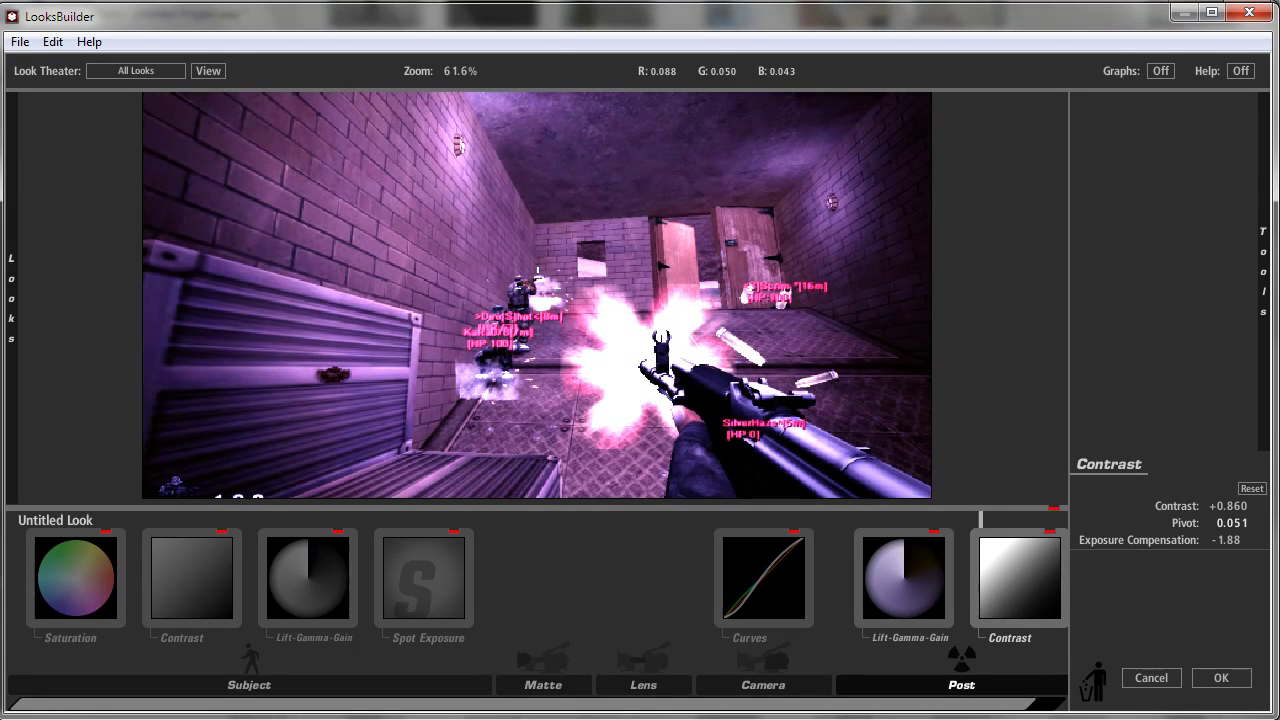
Raise the Subject gamma to 1.200 and apply the look.
{"action": "left_click", "coordinate": [309, 556]}
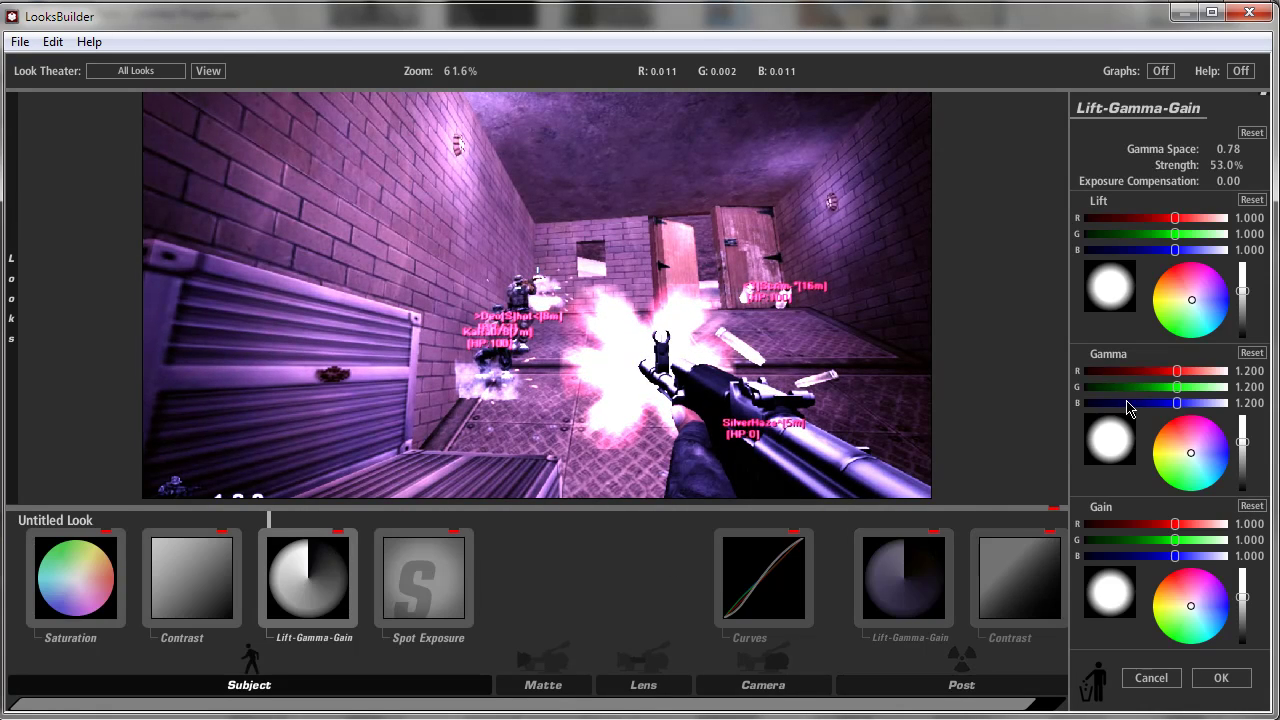
{"action": "left_click_drag", "start_coordinate": [1190, 457], "coordinate": [1180, 468]}
{"action": "left_click", "coordinate": [1221, 677]}
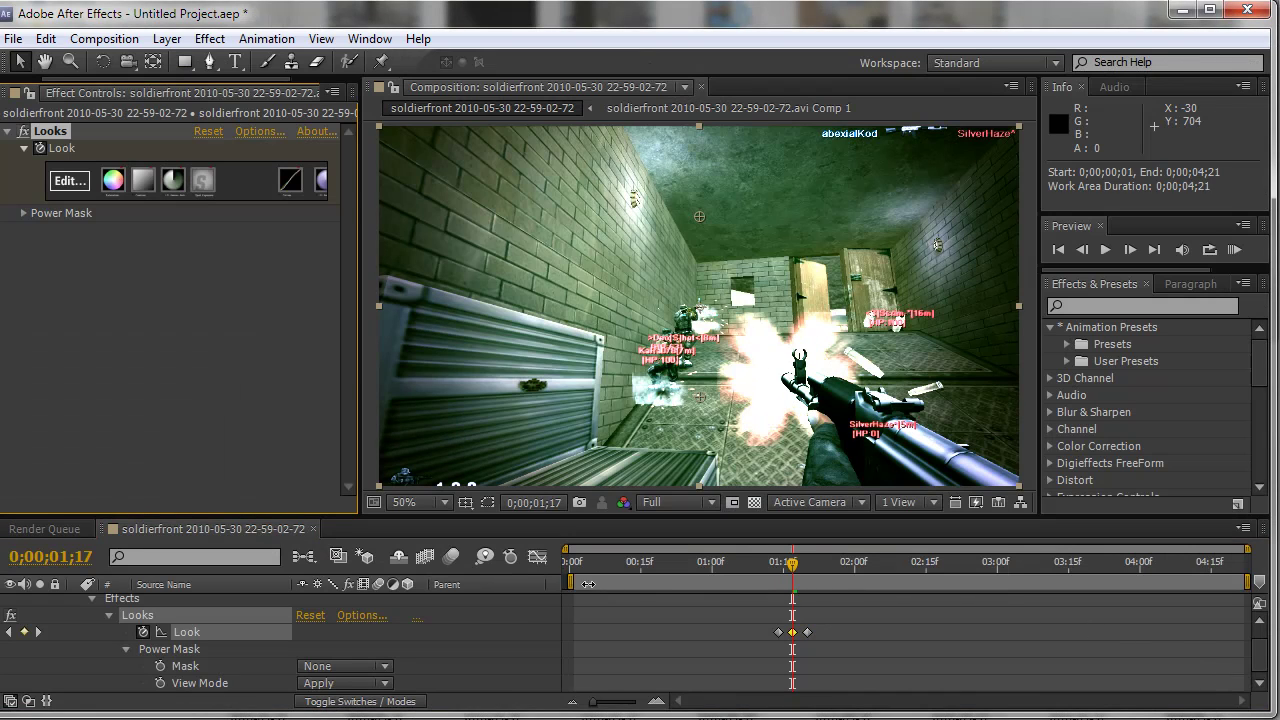
Set the work area to roughly 1;08–2;28 and reopen the look at 1;17.
{"action": "left_click_drag", "start_coordinate": [566, 582], "coordinate": [766, 582]}
{"action": "left_click_drag", "start_coordinate": [1250, 582], "coordinate": [818, 582]}
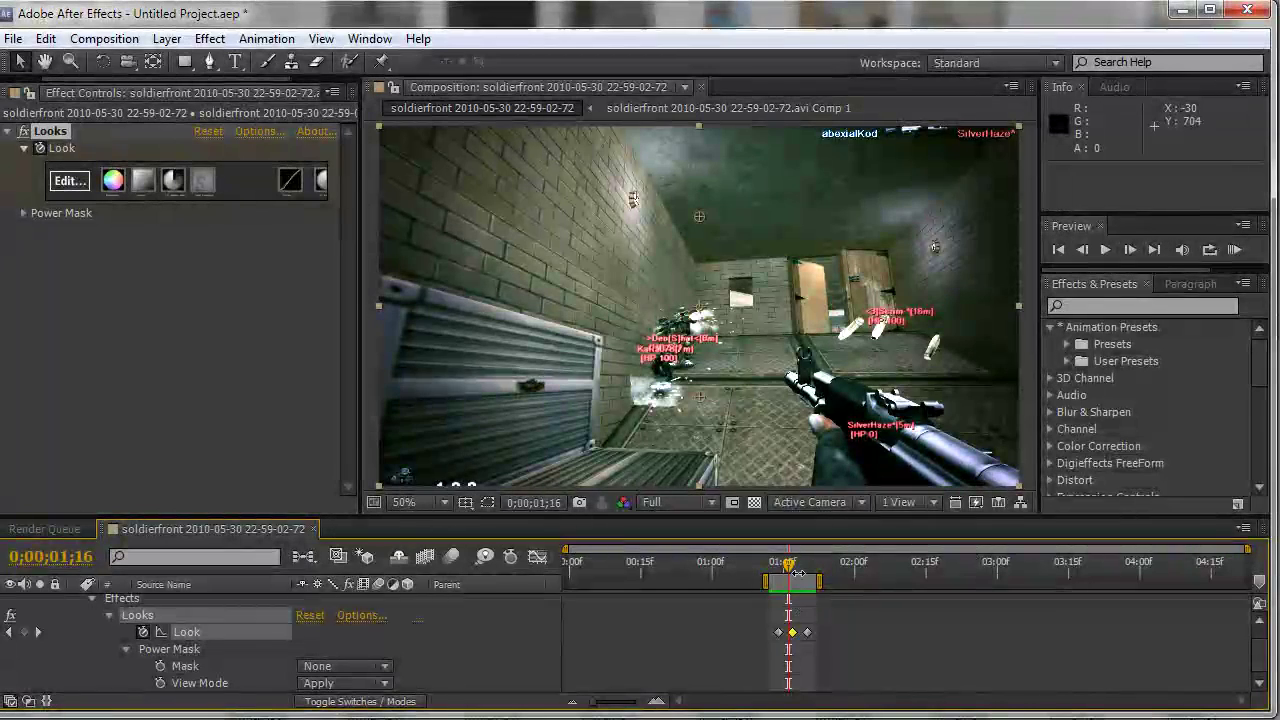
{"action": "mouse_move", "coordinate": [817, 581]}
{"action": "left_mouse_down"}
{"action": "mouse_move", "coordinate": [798, 581]}
{"action": "mouse_move", "coordinate": [995, 581]}
{"action": "left_mouse_up"}
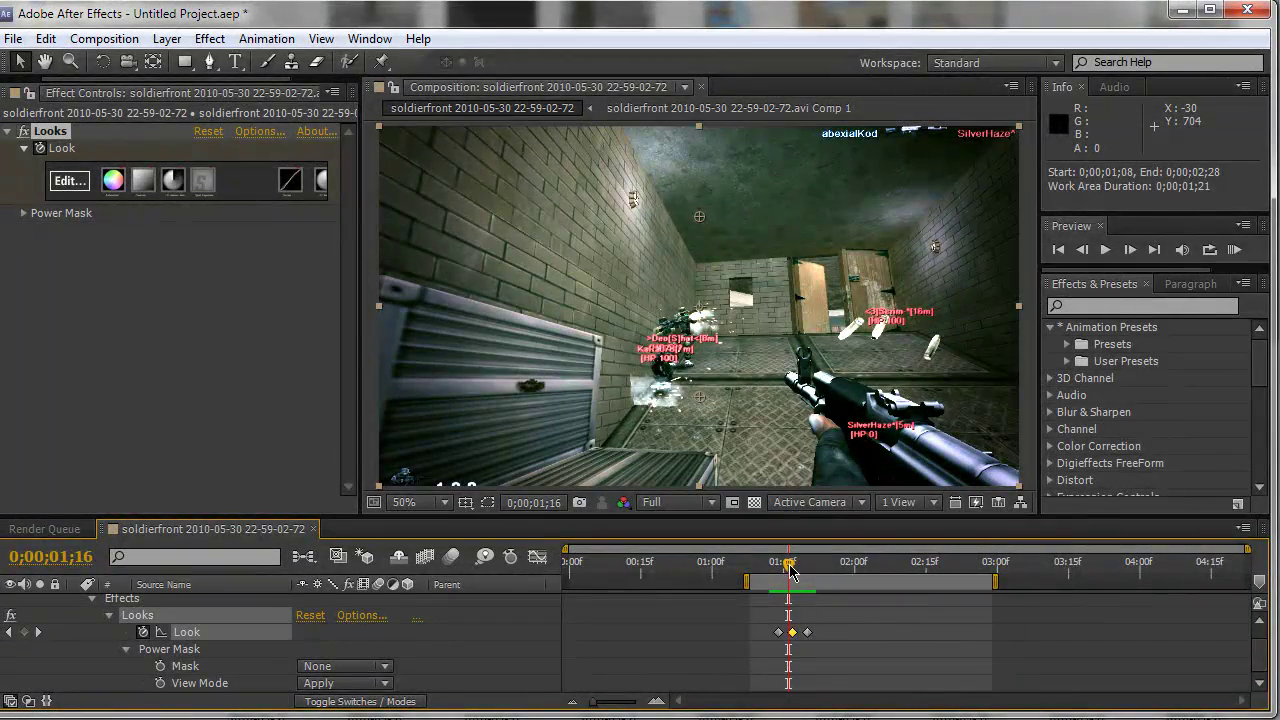
{"action": "left_click_drag", "start_coordinate": [790, 569], "coordinate": [795, 569]}
{"action": "left_click", "coordinate": [72, 182]}
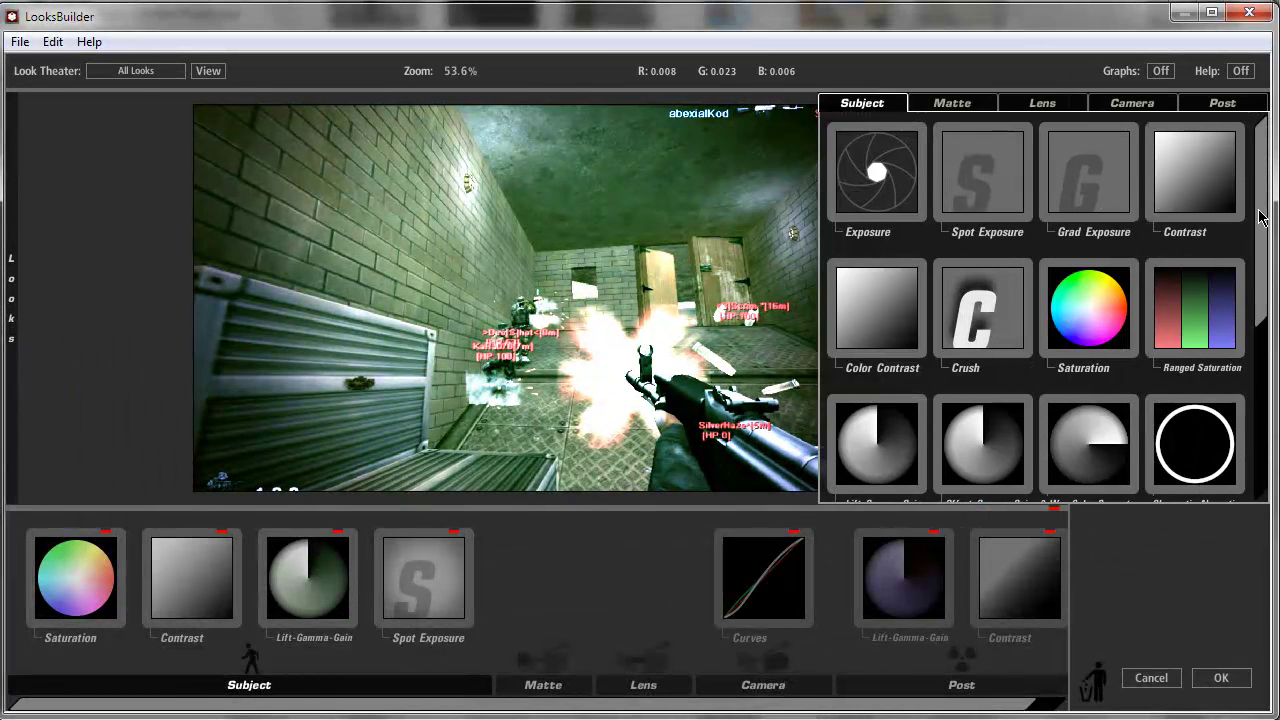
Add a blue Anamorphic Flare from the Lens tools to the 1;17 look and apply it.
{"action": "scroll", "coordinate": [1262, 292], "scroll_direction": "down", "scroll_amount": 2}
{"action": "scroll", "coordinate": [1030, 125], "scroll_direction": "down", "scroll_amount": 5}
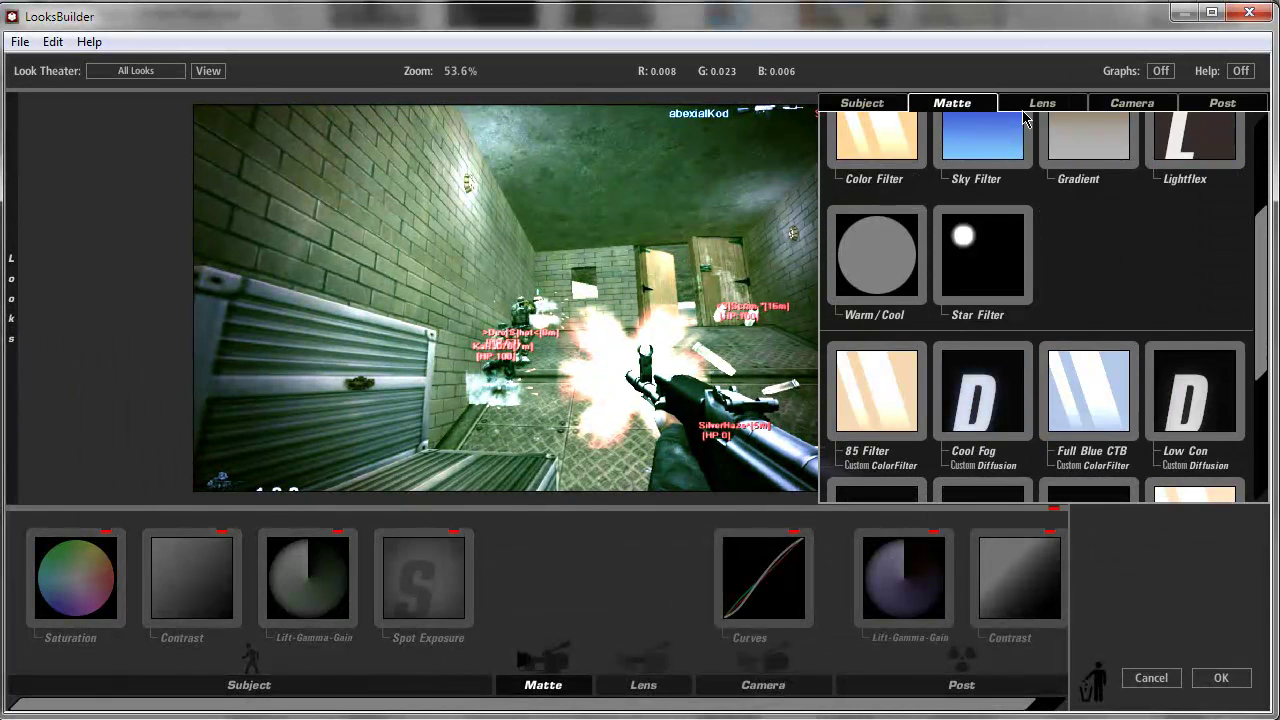
{"action": "left_click", "coordinate": [1038, 104]}
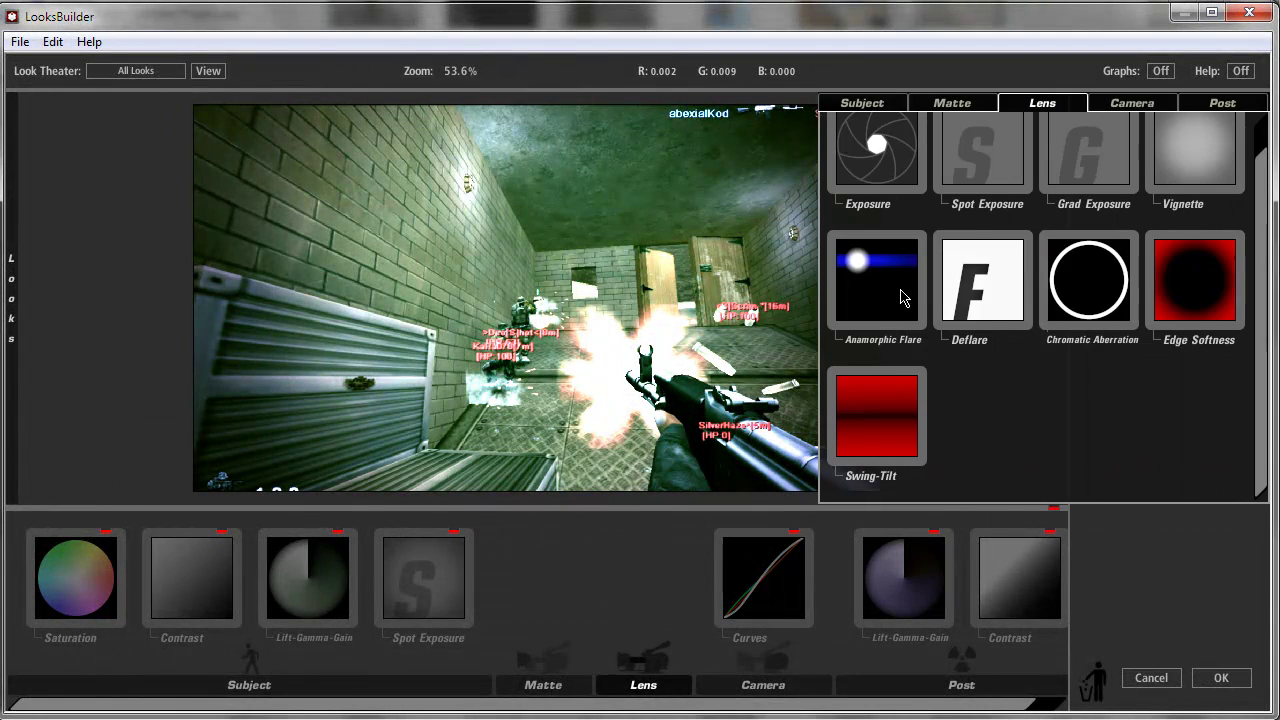
{"action": "left_click_drag", "start_coordinate": [891, 294], "coordinate": [607, 568]}
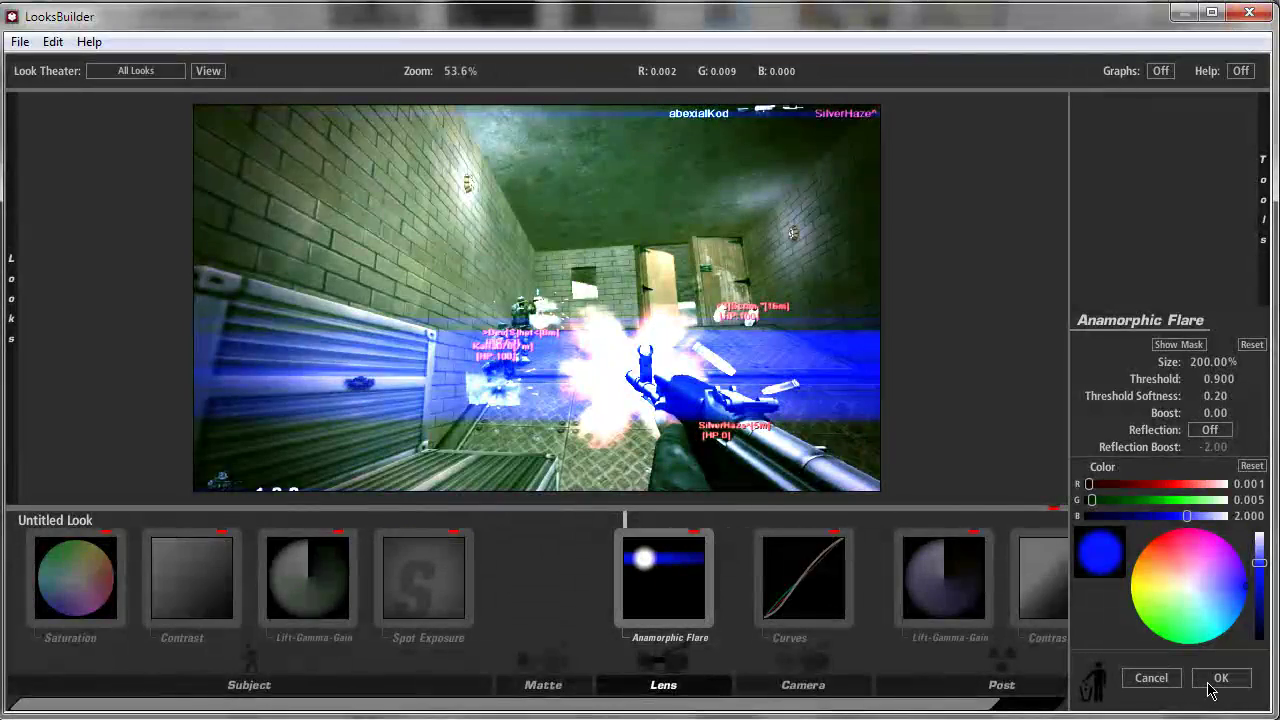
{"action": "left_click", "coordinate": [1221, 678]}
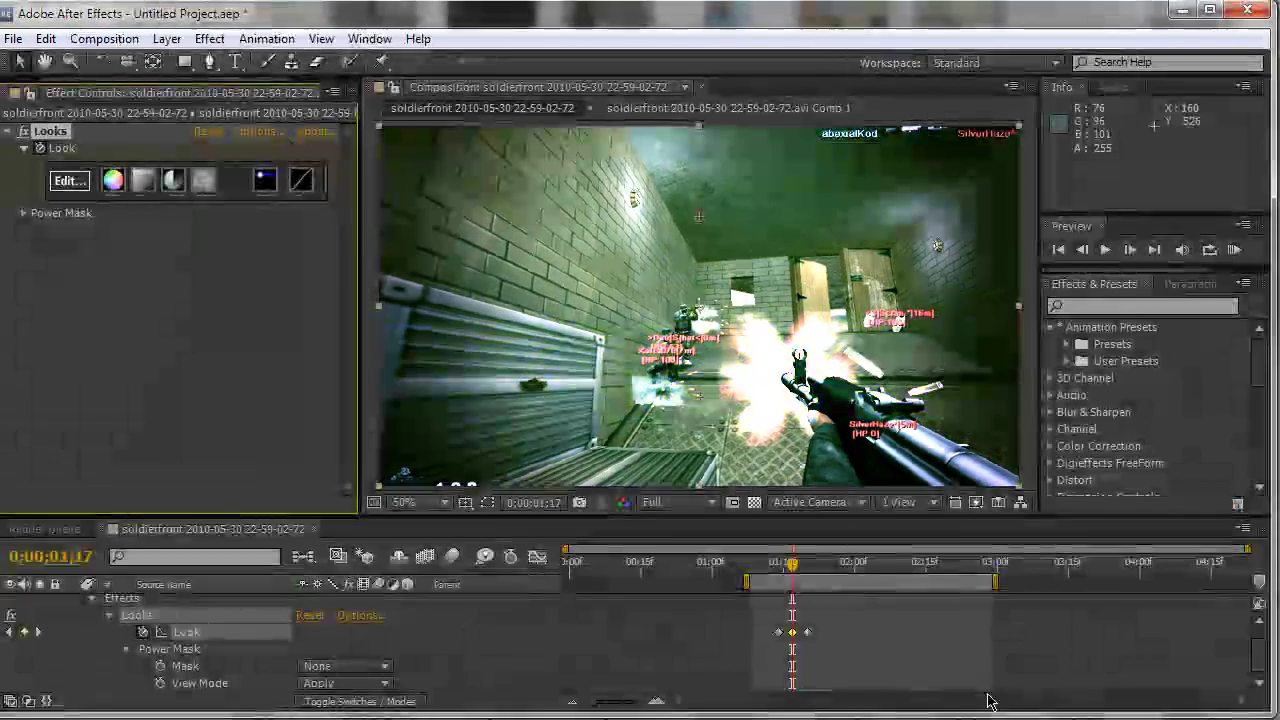
Scrub back to 0;00;01;14 to compare the unflared frame with 1;17.
{"action": "left_click", "coordinate": [789, 568]}
{"action": "left_click_drag", "start_coordinate": [789, 568], "coordinate": [792, 570]}
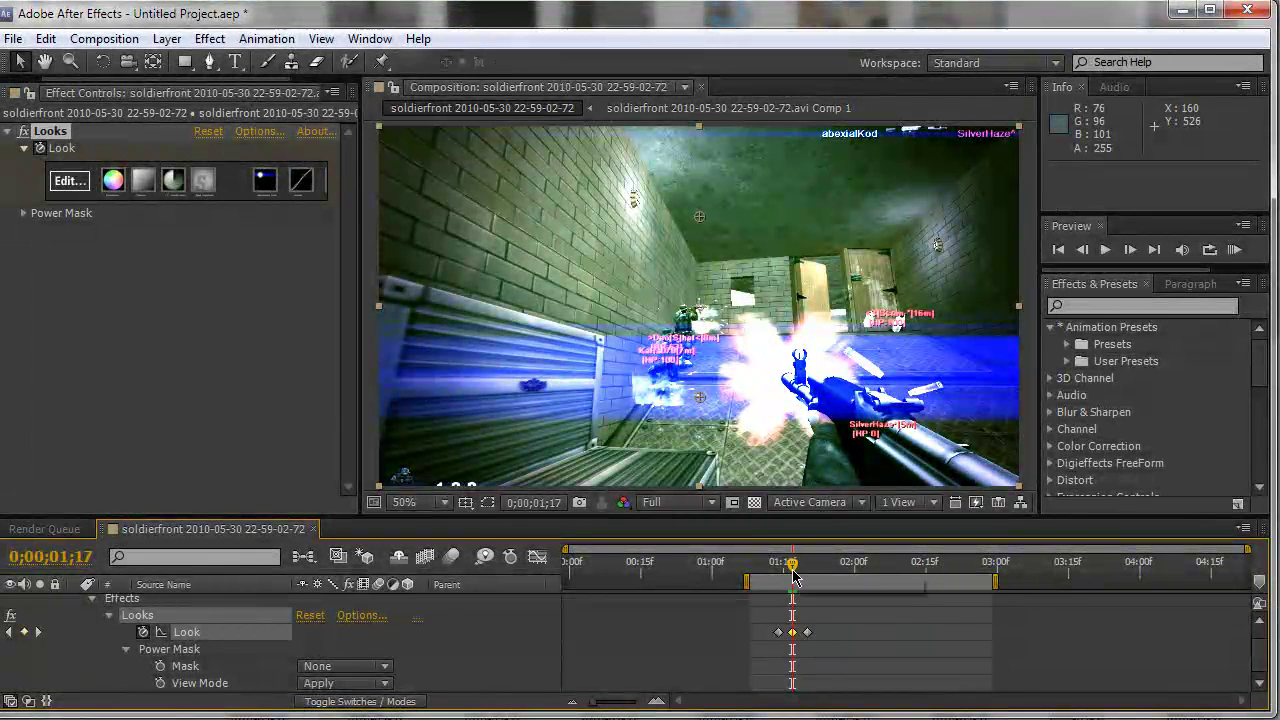
{"action": "left_click_drag", "start_coordinate": [791, 566], "coordinate": [779, 570]}
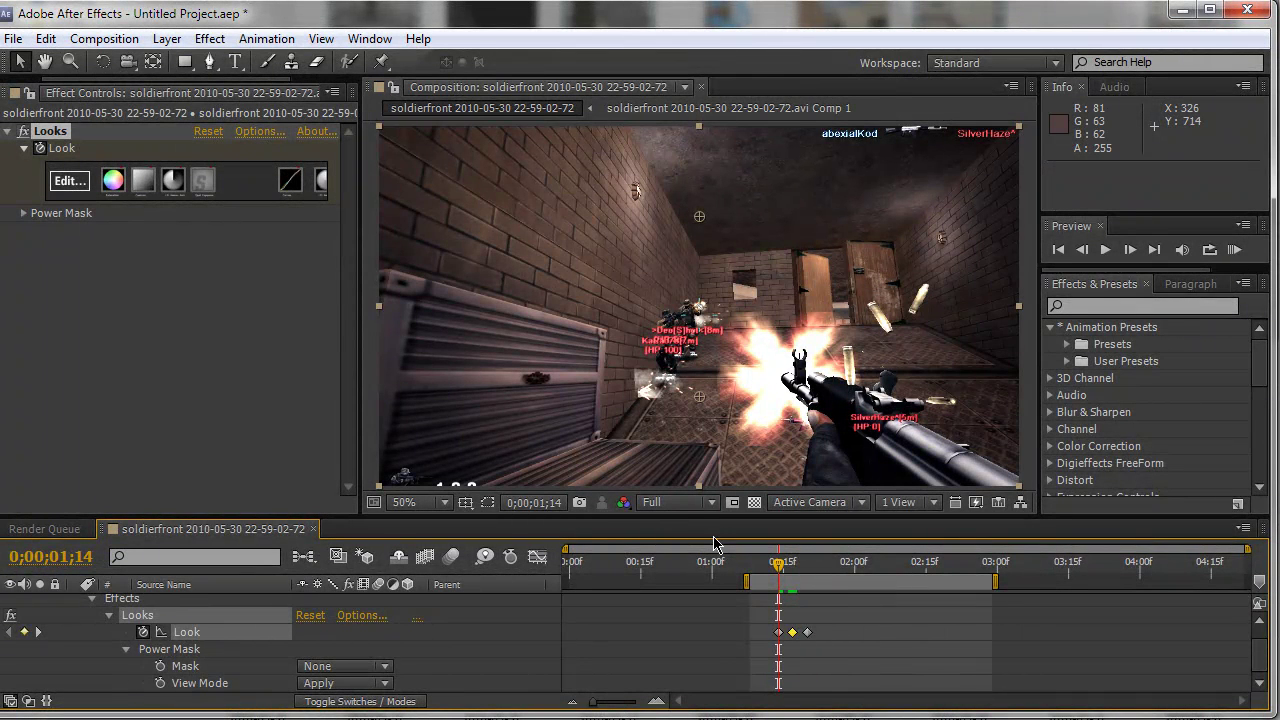
Add an Anamorphic Flare to the 1;20 look with its size shrunk almost to nothing.
{"action": "left_click", "coordinate": [70, 180]}
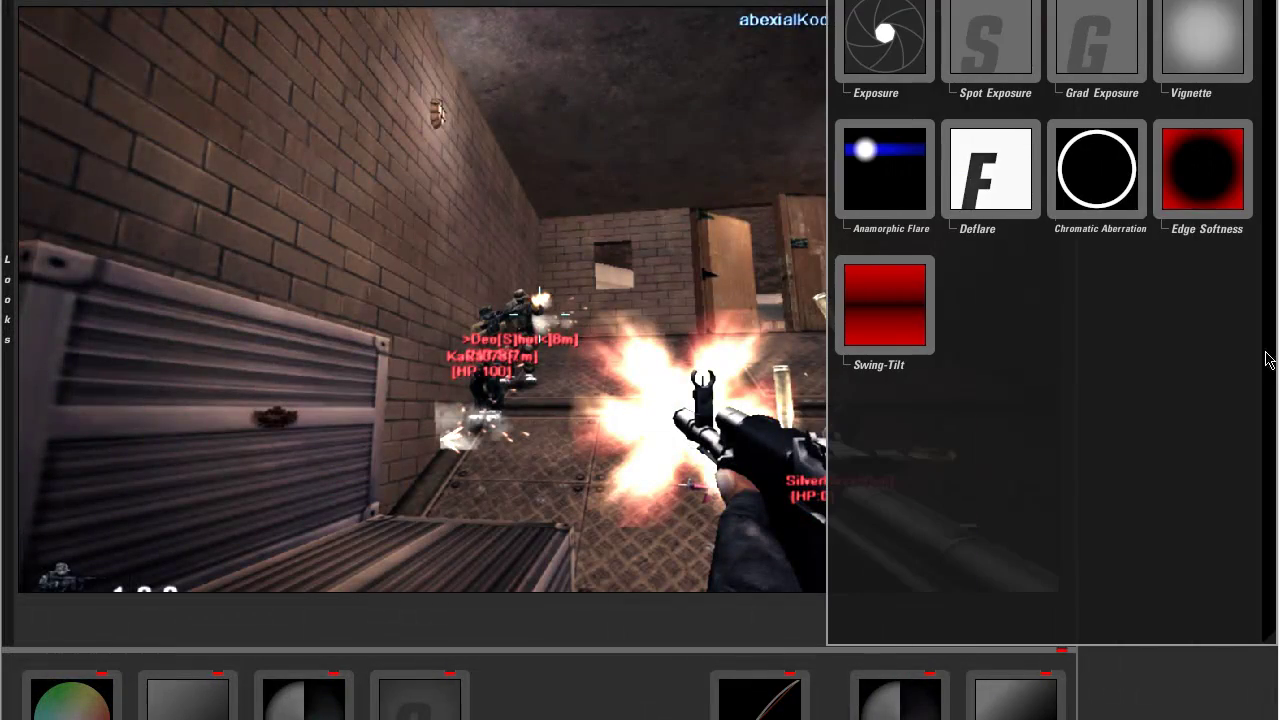
{"action": "left_click_drag", "start_coordinate": [886, 176], "coordinate": [619, 354]}
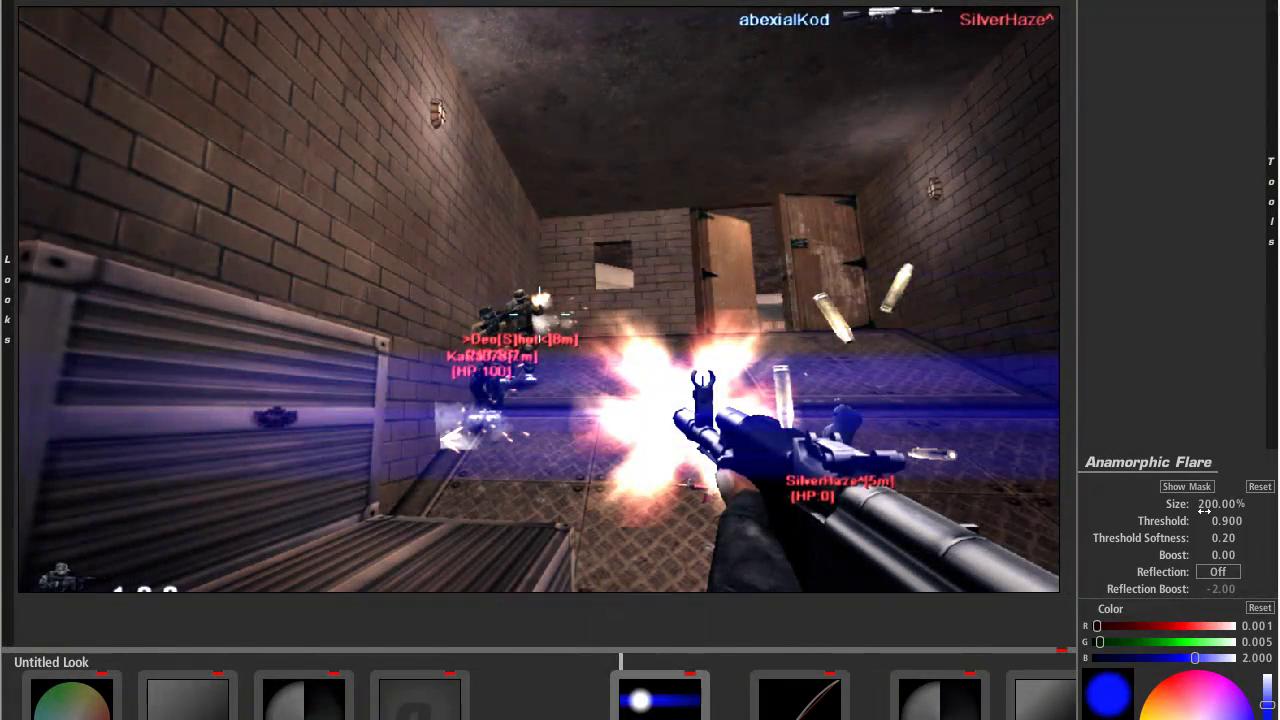
{"action": "mouse_move", "coordinate": [1228, 504]}
{"action": "left_mouse_down"}
{"action": "mouse_move", "coordinate": [1180, 504]}
{"action": "mouse_move", "coordinate": [1262, 521]}
{"action": "left_mouse_up"}
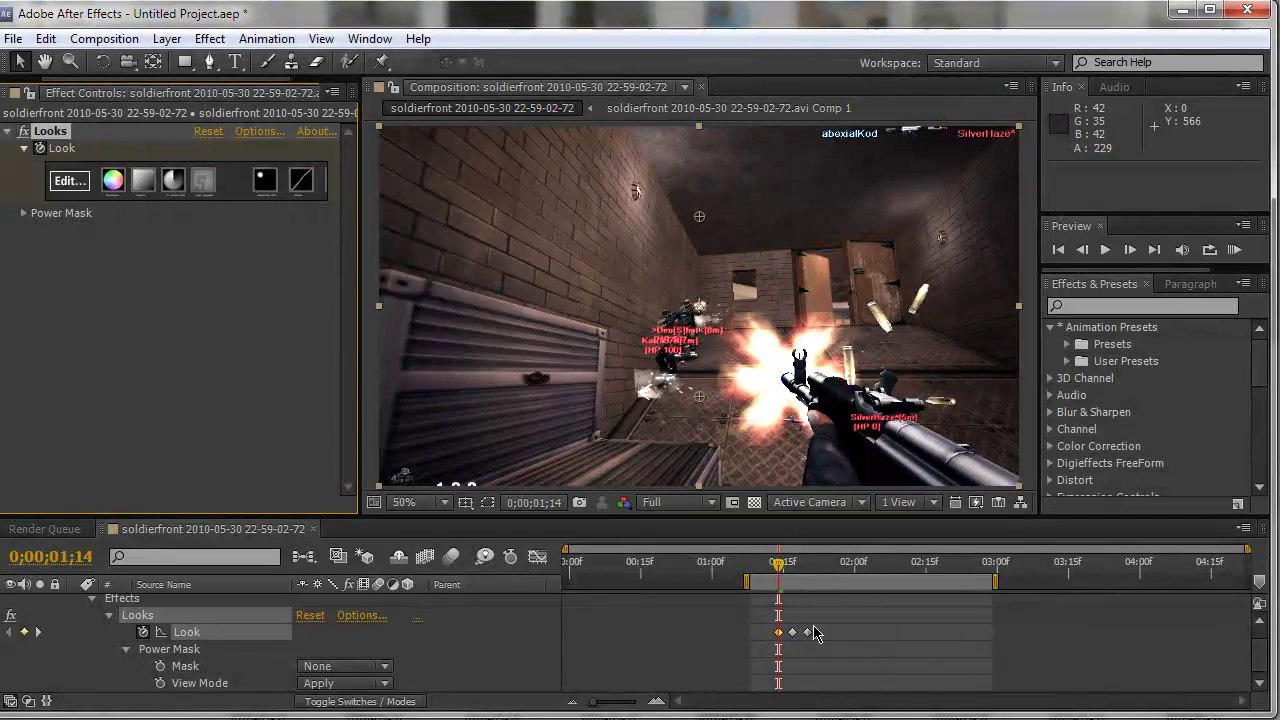
{"action": "left_click", "coordinate": [808, 566]}
Redo the 1;20 Anamorphic Flare at 1% size with a near-white colour and apply it.
{"action": "left_click", "coordinate": [69, 180]}
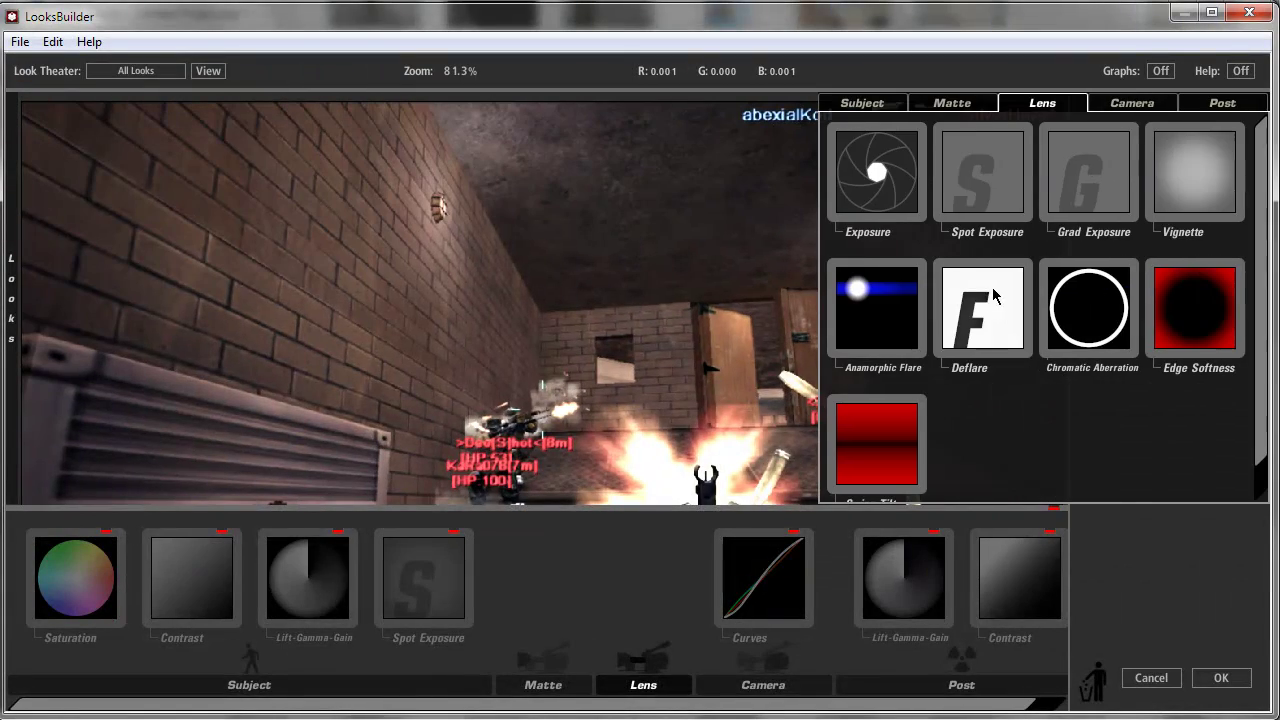
{"action": "left_click_drag", "start_coordinate": [885, 300], "coordinate": [541, 330]}
{"action": "mouse_move", "coordinate": [1205, 362]}
{"action": "left_mouse_down"}
{"action": "mouse_move", "coordinate": [1240, 379]}
{"action": "mouse_move", "coordinate": [1054, 427]}
{"action": "left_mouse_up"}
{"action": "left_click_drag", "start_coordinate": [1186, 585], "coordinate": [1154, 567]}
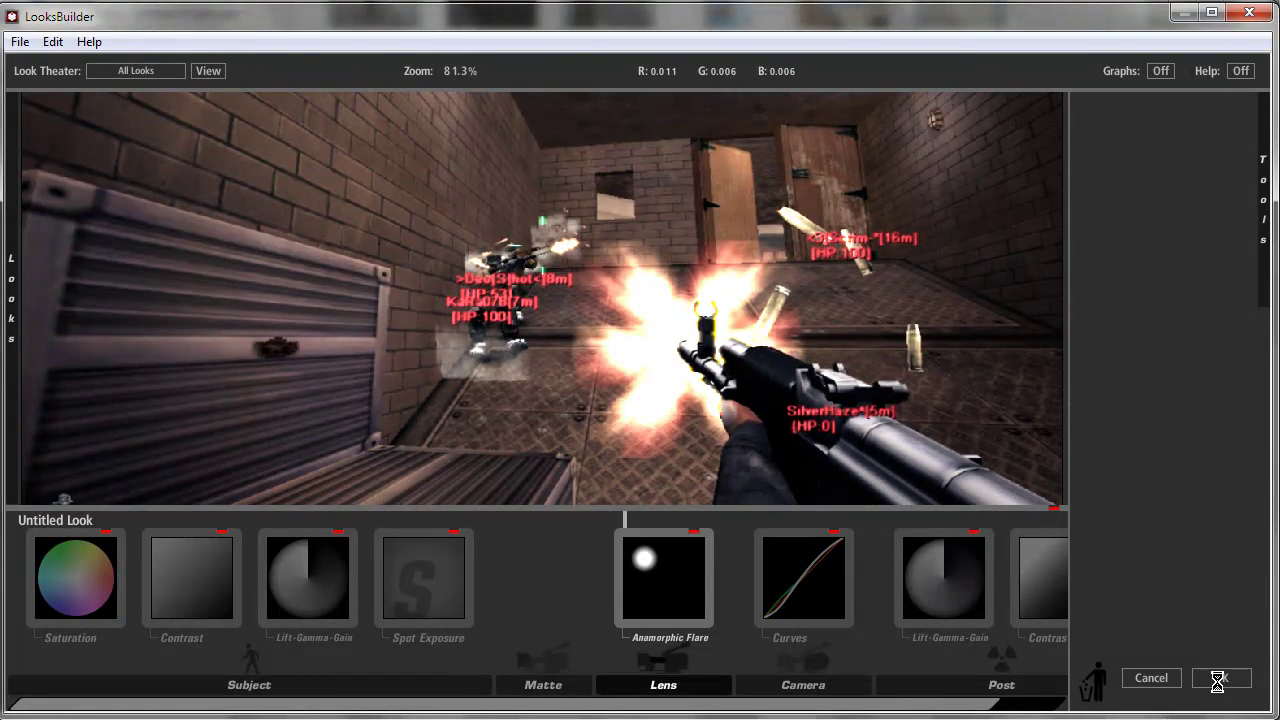
{"action": "left_click", "coordinate": [1219, 678]}
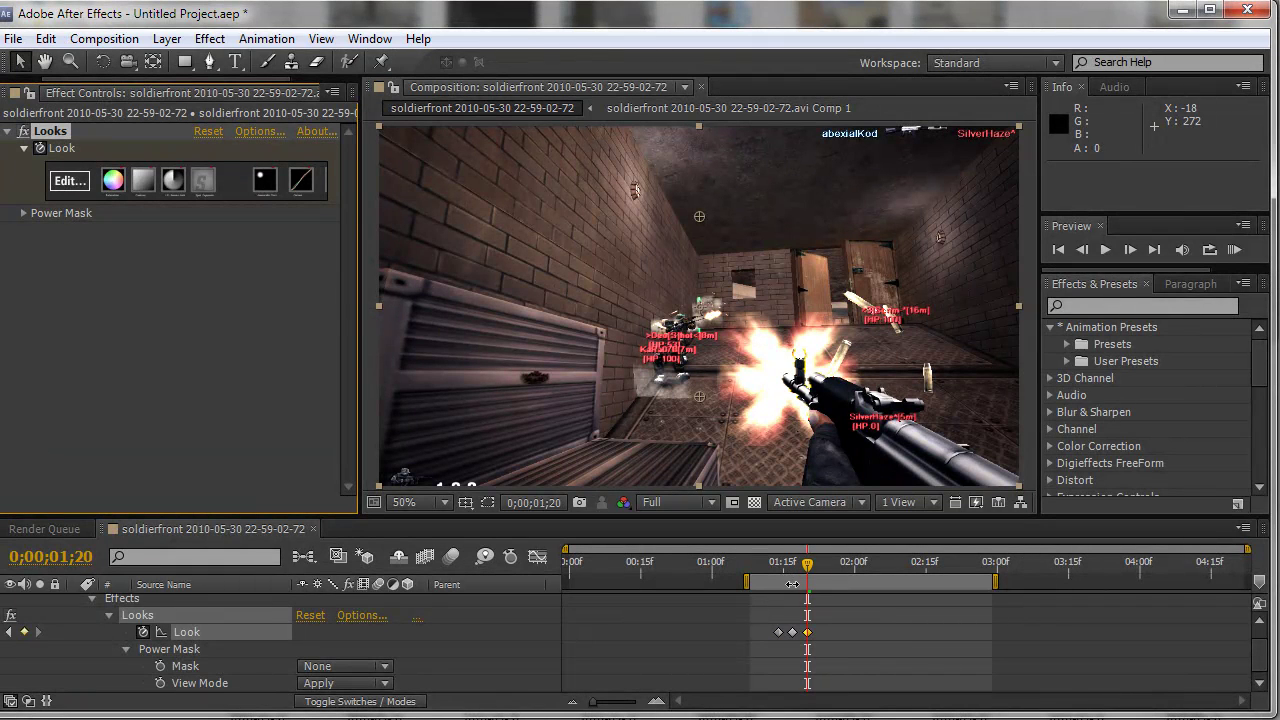
{"action": "key", "text": "KP_0"}
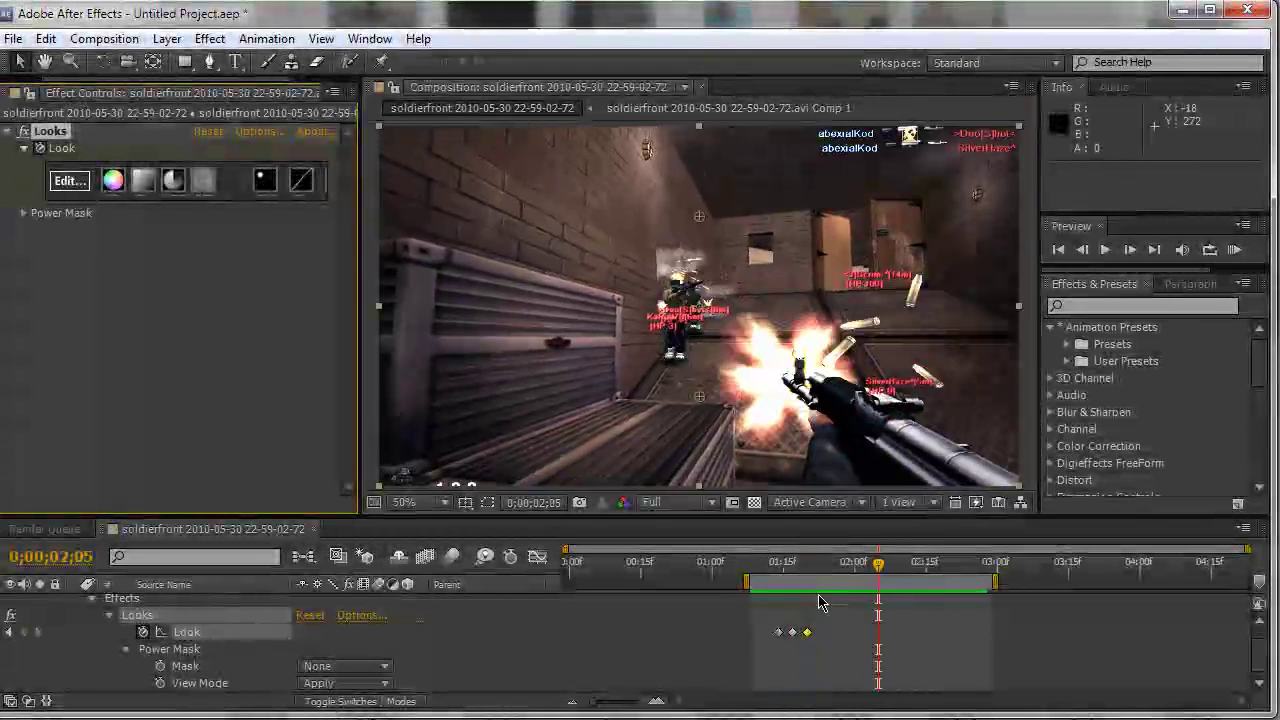
{"action": "left_click", "coordinate": [770, 564]}
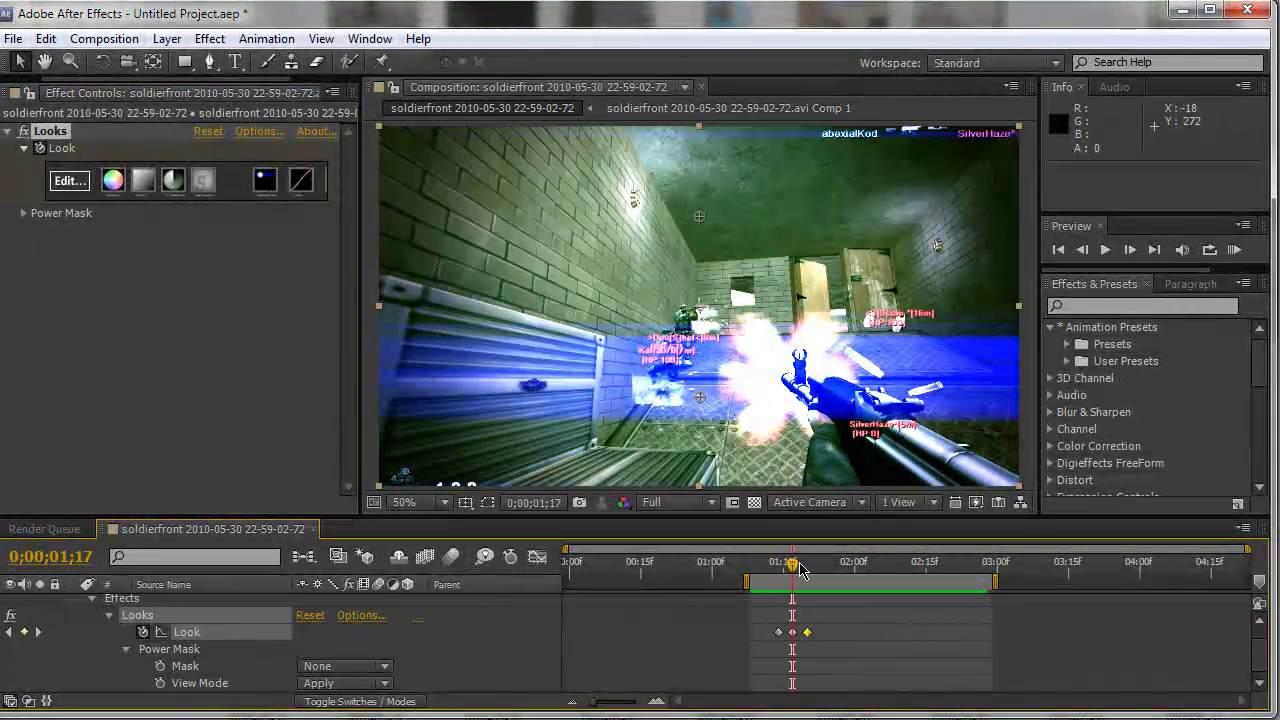
{"action": "mouse_move", "coordinate": [800, 568]}
{"action": "left_mouse_down"}
{"action": "mouse_move", "coordinate": [822, 568]}
{"action": "mouse_move", "coordinate": [790, 567]}
{"action": "left_mouse_up"}
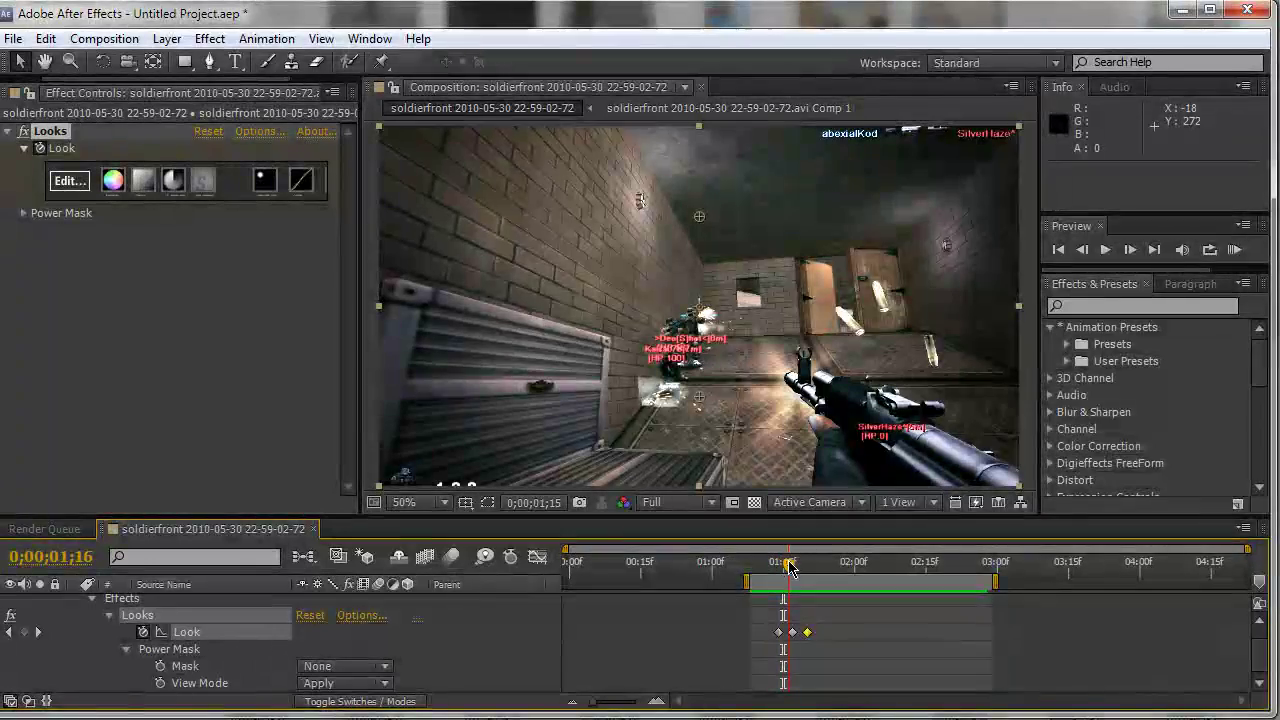